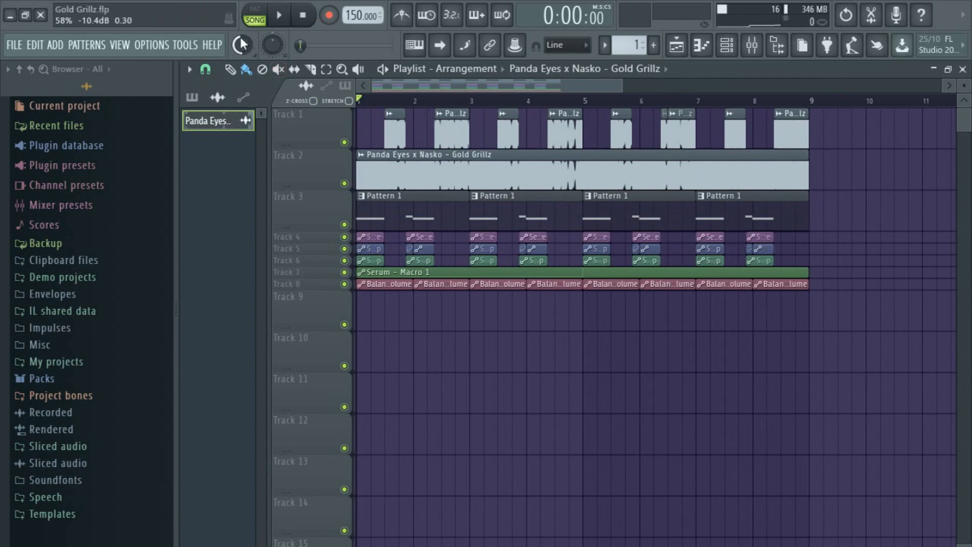
# Solo the Panda Eyes x Nasko - Gold Grillz reference on Track 2 and play it through
pyautogui.rightClick(345, 183)
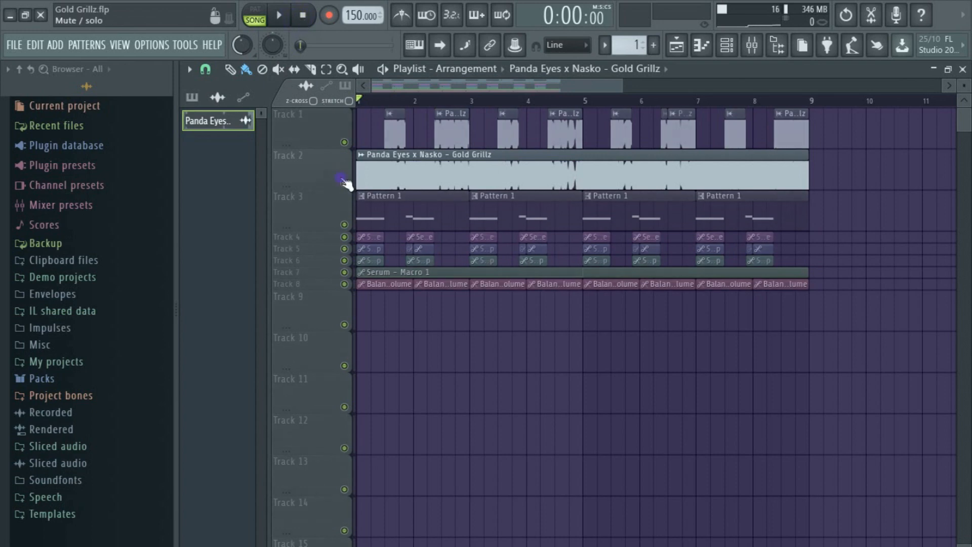
pyautogui.click(280, 18)
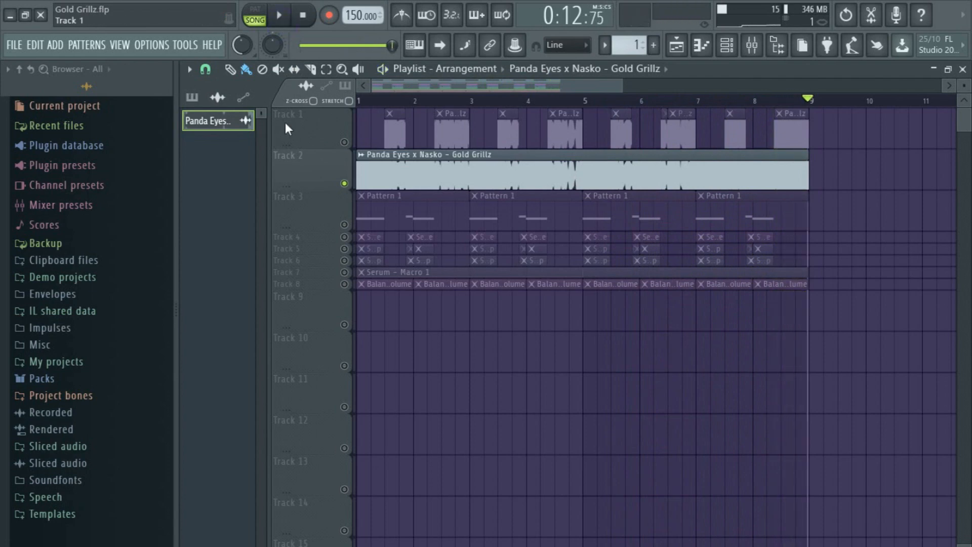
# Move the full-length reference track up to Track 1, and play it from the beginning and from bar 5
pyautogui.moveTo(300, 178); pyautogui.dragTo(299, 126)
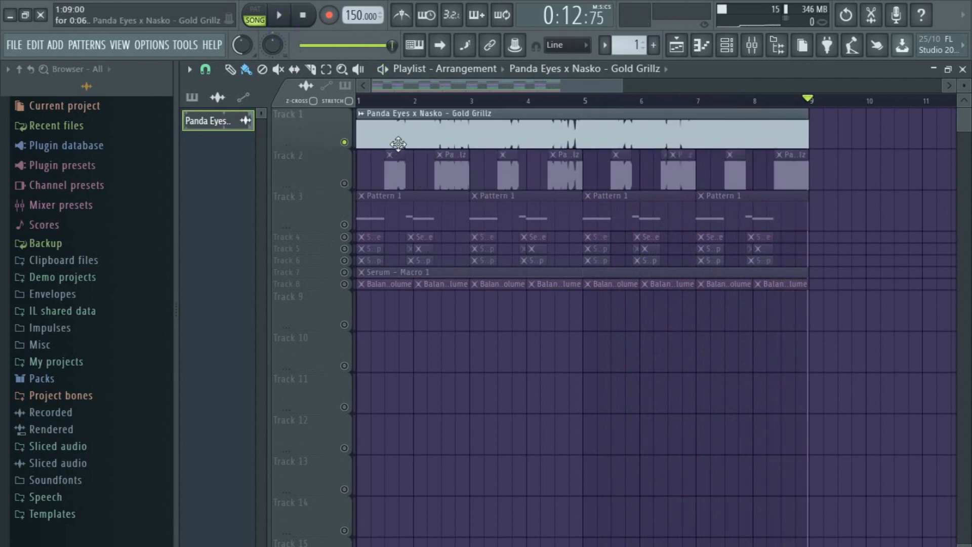
pyautogui.click(279, 15)
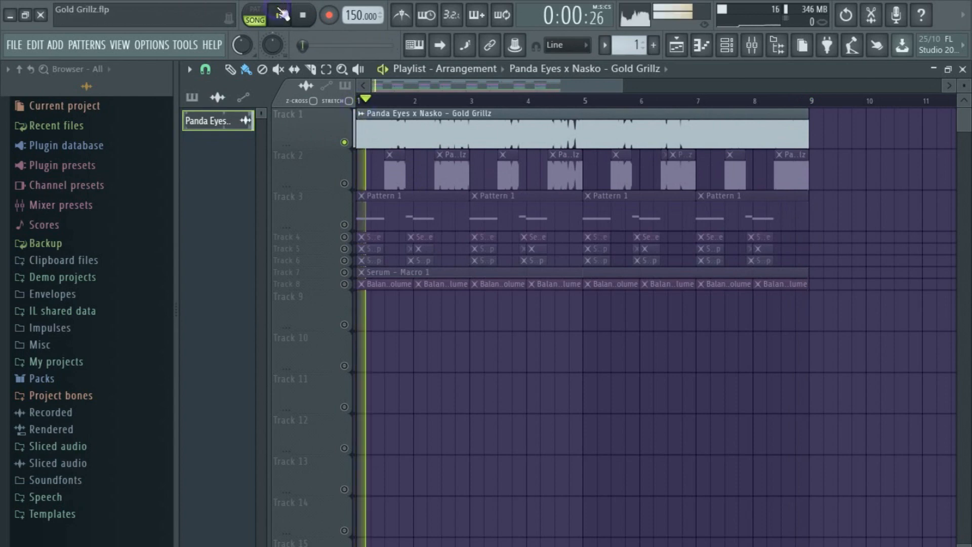
pyautogui.click(583, 100)
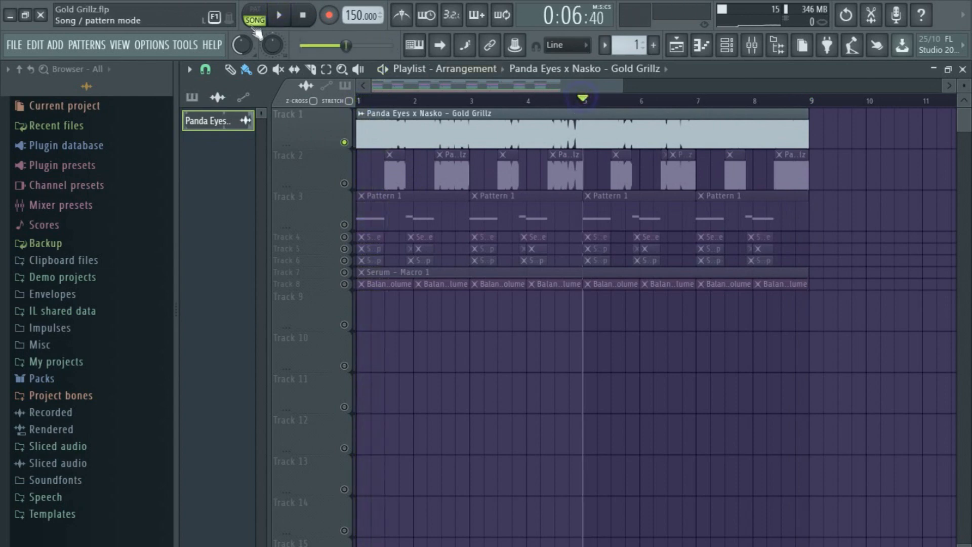
pyautogui.click(279, 16)
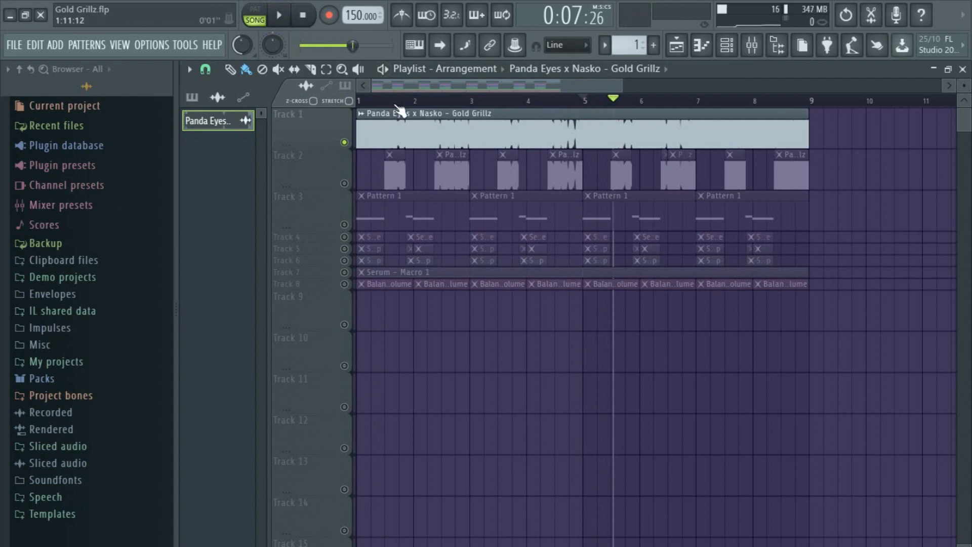
# Unsolo and mute the Track 1 reference, and play the remade arrangement from the start
pyautogui.rightClick(344, 142)
pyautogui.click(345, 142)
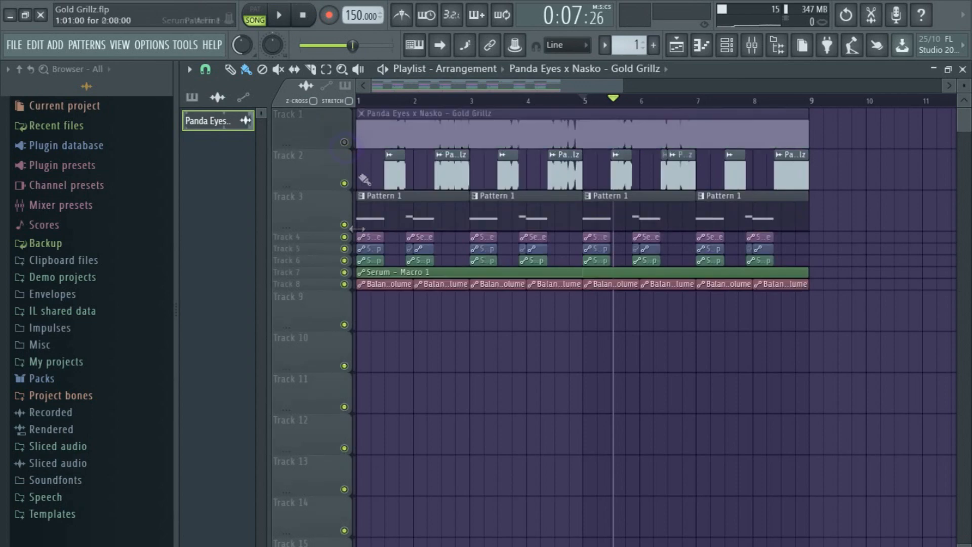
pyautogui.click(303, 15)
pyautogui.click(278, 20)
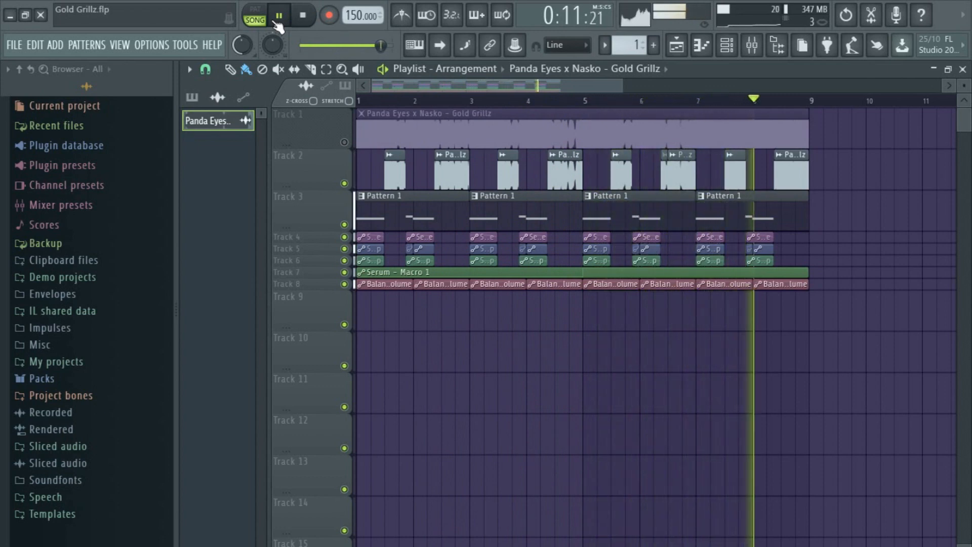
pyautogui.click(278, 16)
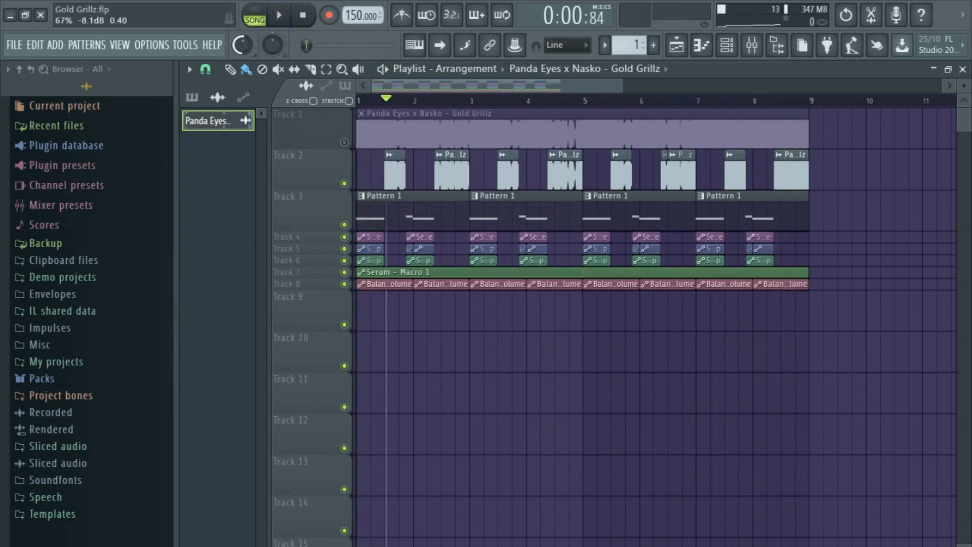
# View Pattern 1's Serum notes in the piano roll from bar 1, and open the Serum channel's plugin
pyautogui.doubleClick(683, 218)
pyautogui.click(729, 43)
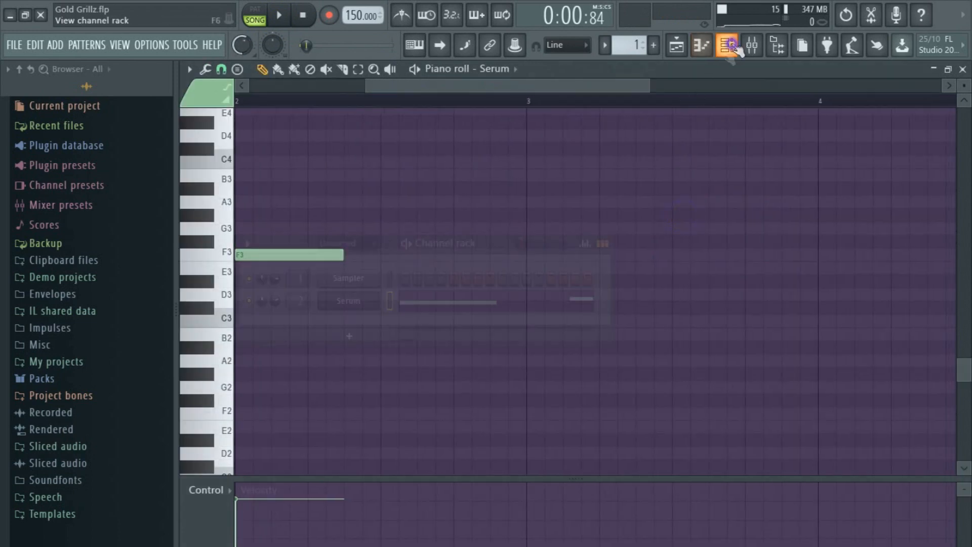
pyautogui.moveTo(532, 86); pyautogui.dragTo(416, 87)
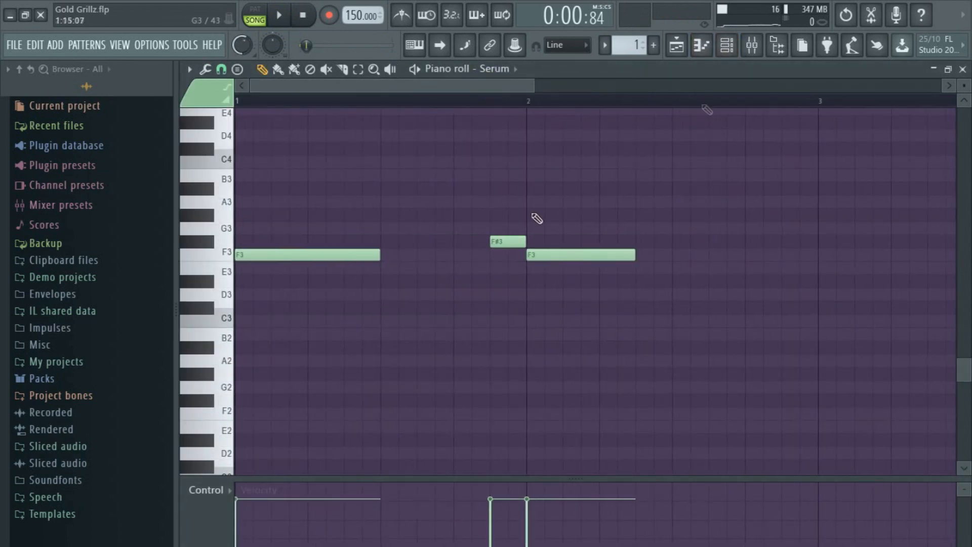
pyautogui.click(730, 43)
pyautogui.click(364, 298)
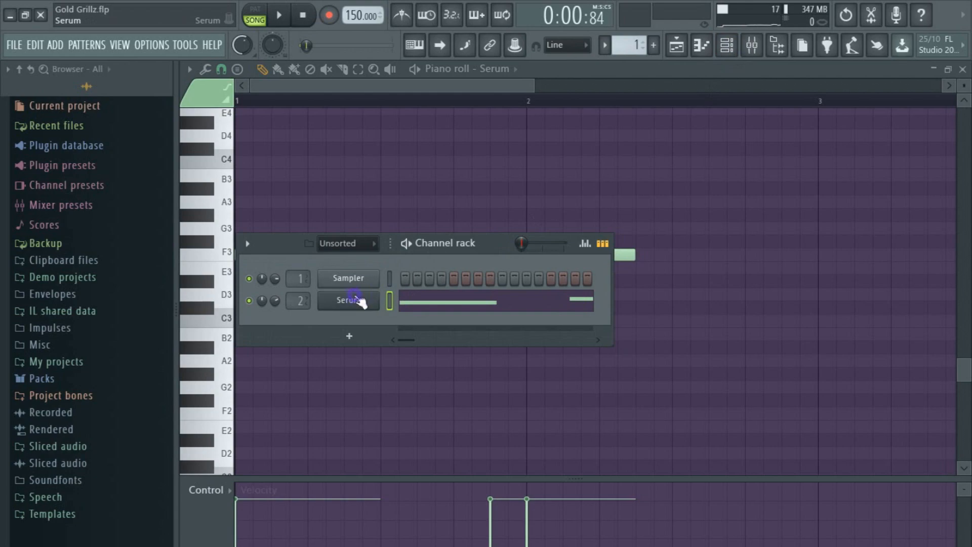
# Check Serum's global page for its build number and date, and return to the oscillator page
pyautogui.moveTo(545, 90); pyautogui.dragTo(508, 85)
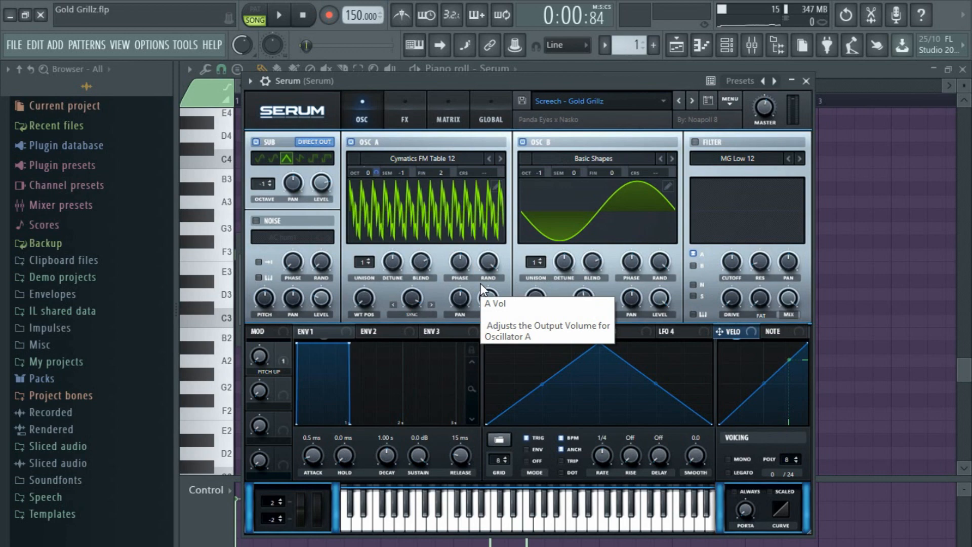
pyautogui.click(482, 104)
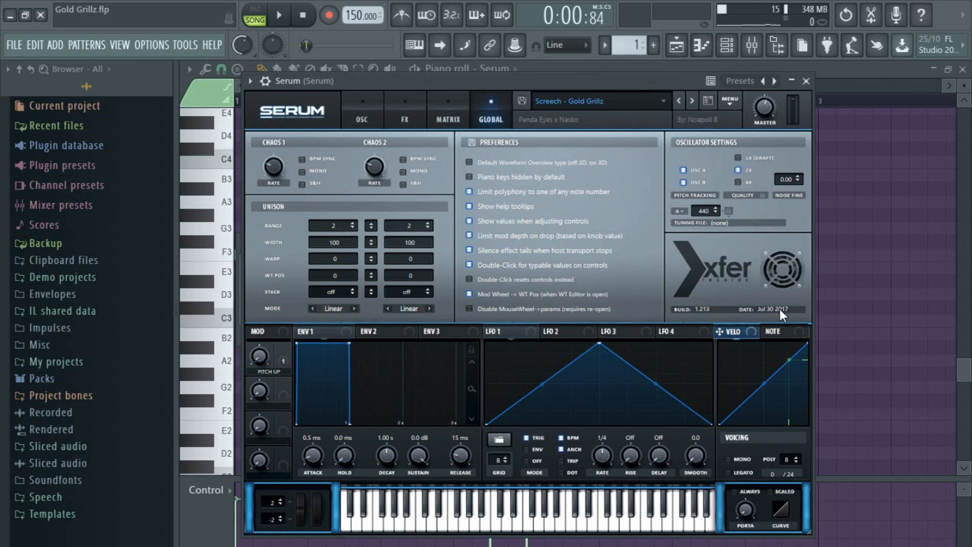
pyautogui.click(374, 120)
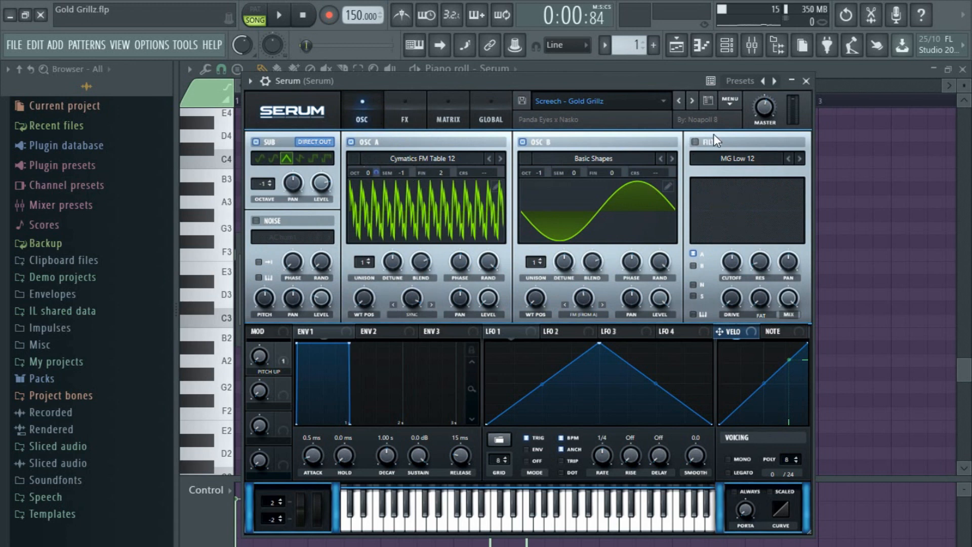
# Glance at the finished Screech patch's effects and oscillators, and reset Serum to the Init preset
pyautogui.moveTo(657, 78); pyautogui.dragTo(716, 67)
pyautogui.click(454, 92)
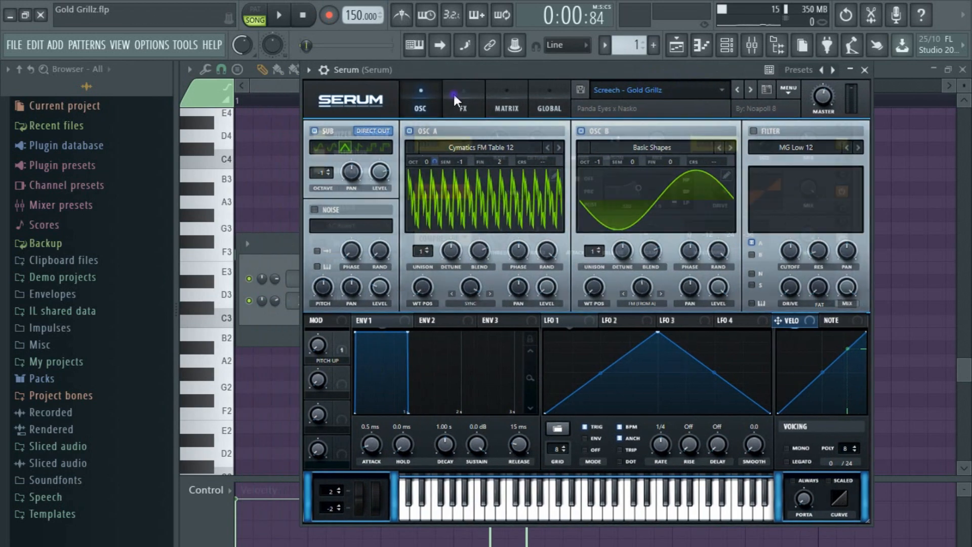
pyautogui.click(426, 104)
pyautogui.click(448, 105)
pyautogui.click(428, 105)
pyautogui.click(788, 89)
pyautogui.click(788, 162)
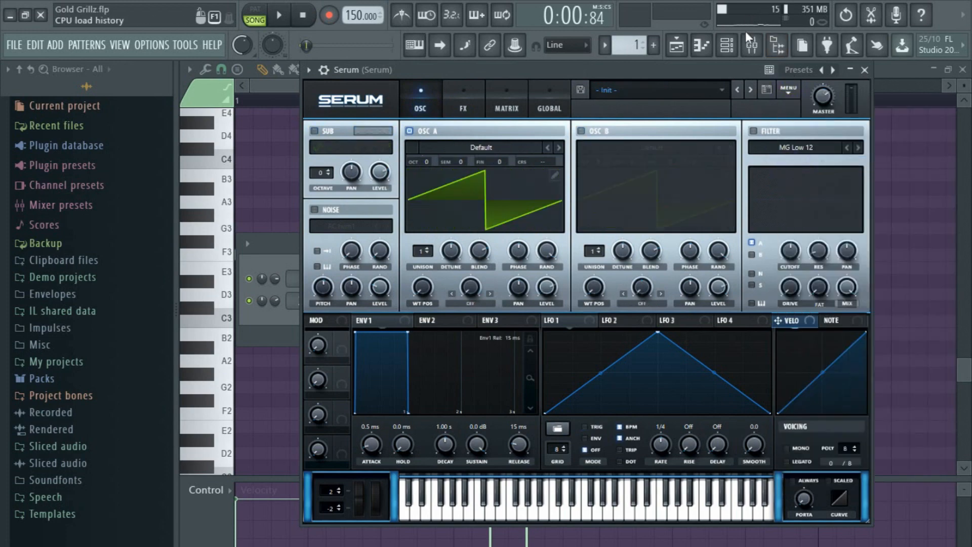
# Disable the upper effect slots on the Serum mixer insert and bring Serum back into view
pyautogui.click(752, 45)
pyautogui.click(959, 172)
pyautogui.click(959, 187)
pyautogui.click(959, 218)
pyautogui.click(959, 234)
pyautogui.click(960, 248)
pyautogui.click(645, 75)
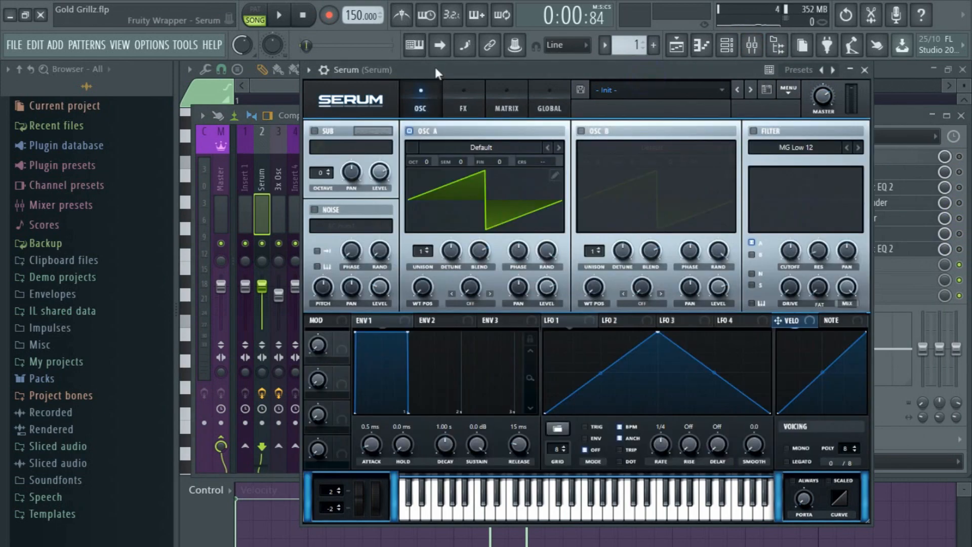
# Show the playlist, reopen Serum from the channel rack and set its window to detached
pyautogui.moveTo(433, 66); pyautogui.dragTo(418, 76)
pyautogui.click(677, 45)
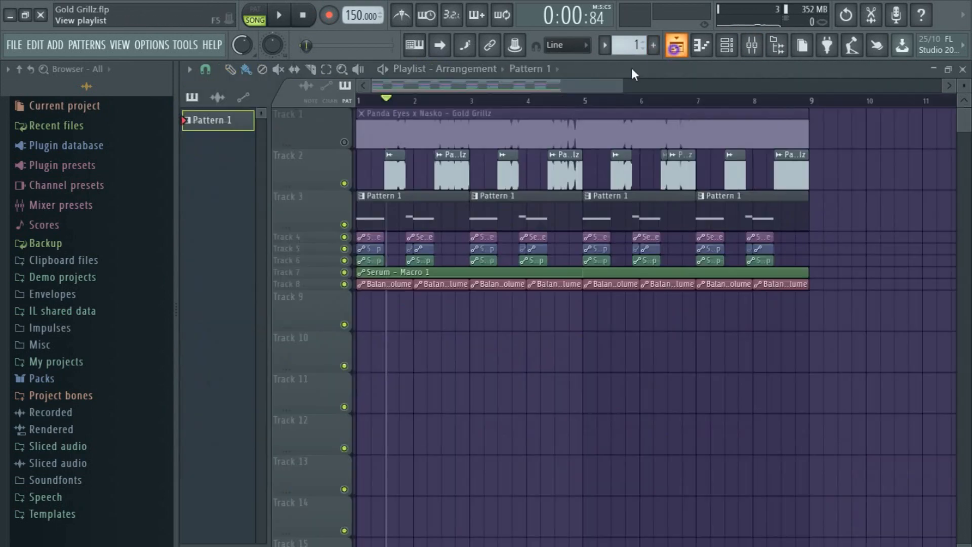
pyautogui.click(727, 45)
pyautogui.click(349, 301)
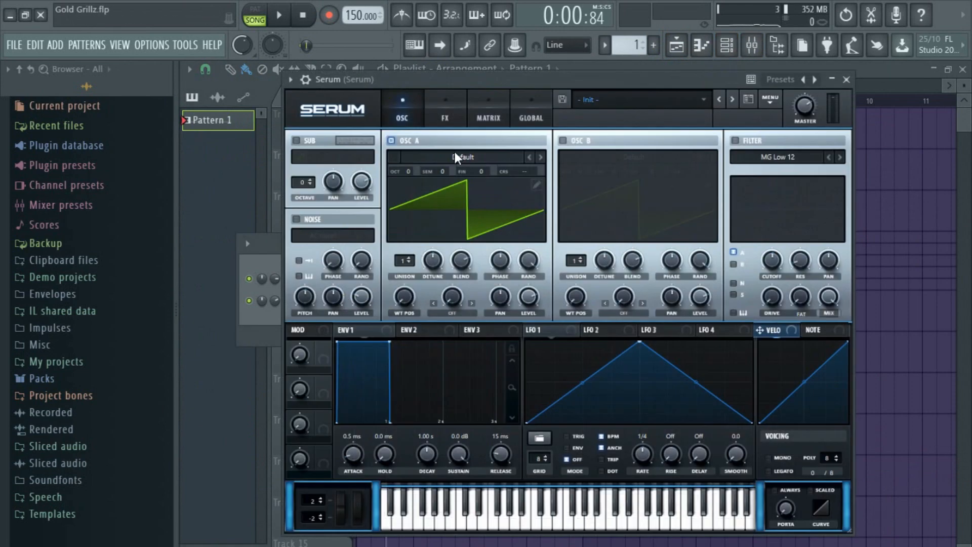
pyautogui.click(290, 80)
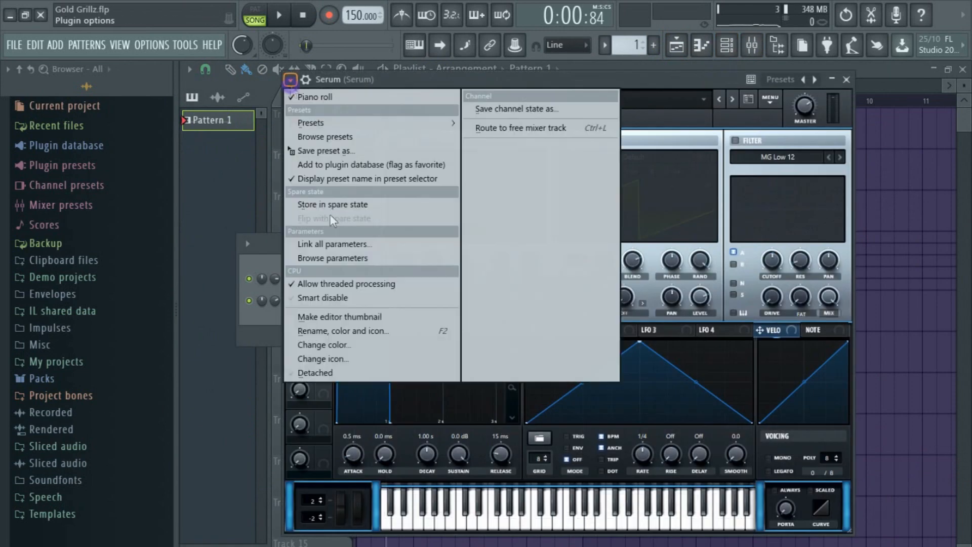
pyautogui.click(345, 376)
# Load the Cymatics FM Table 12 wavetable from Cymatics - FM Wavetables Vol 1 into oscillator A
pyautogui.click(458, 157)
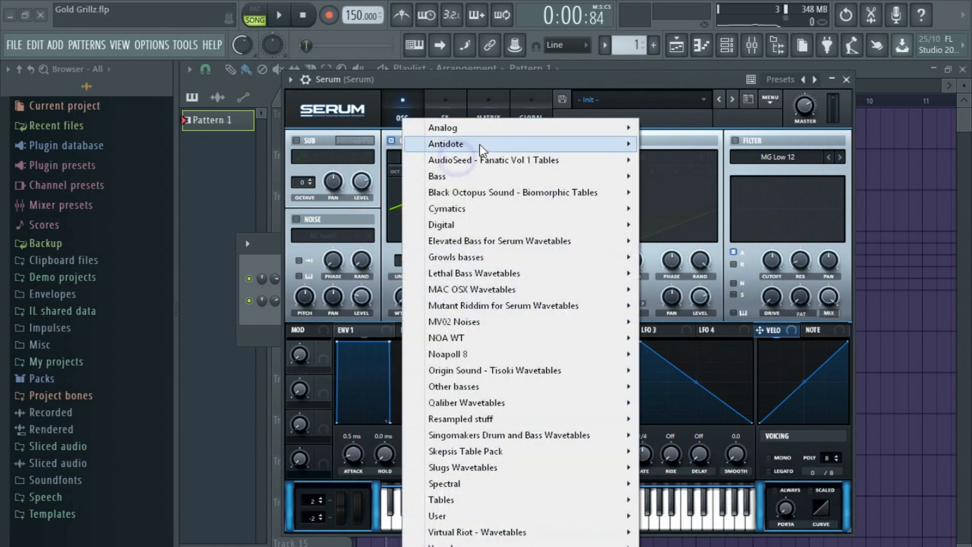
pyautogui.moveTo(560, 208)
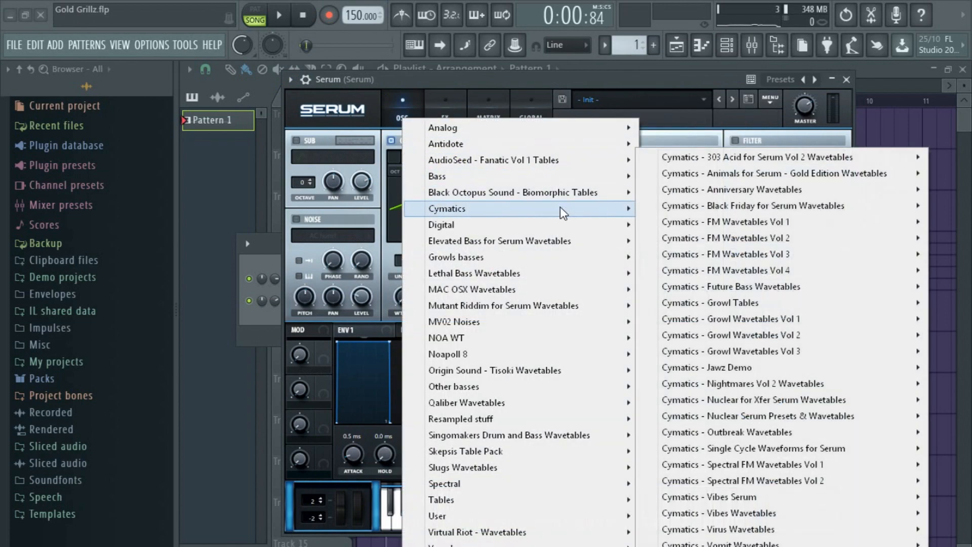
pyautogui.moveTo(658, 224)
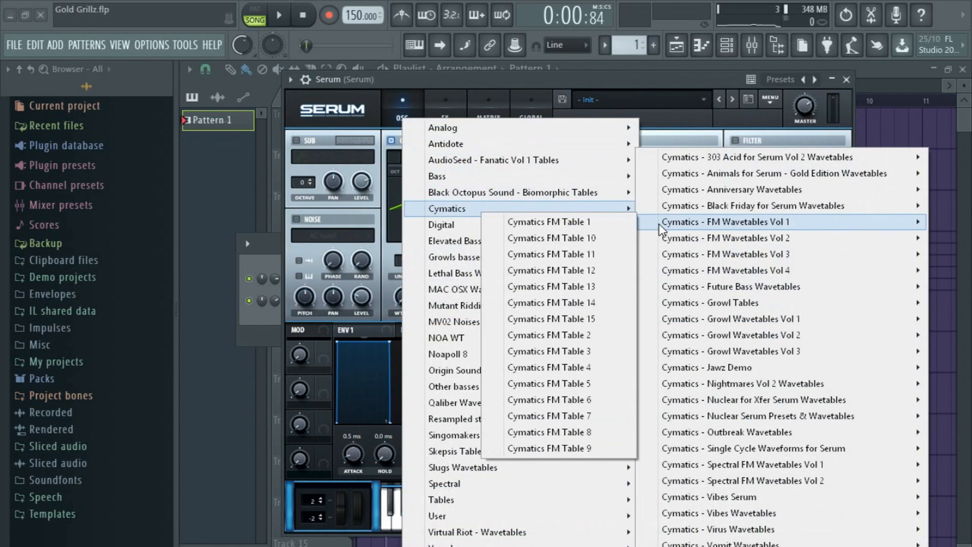
pyautogui.click(573, 270)
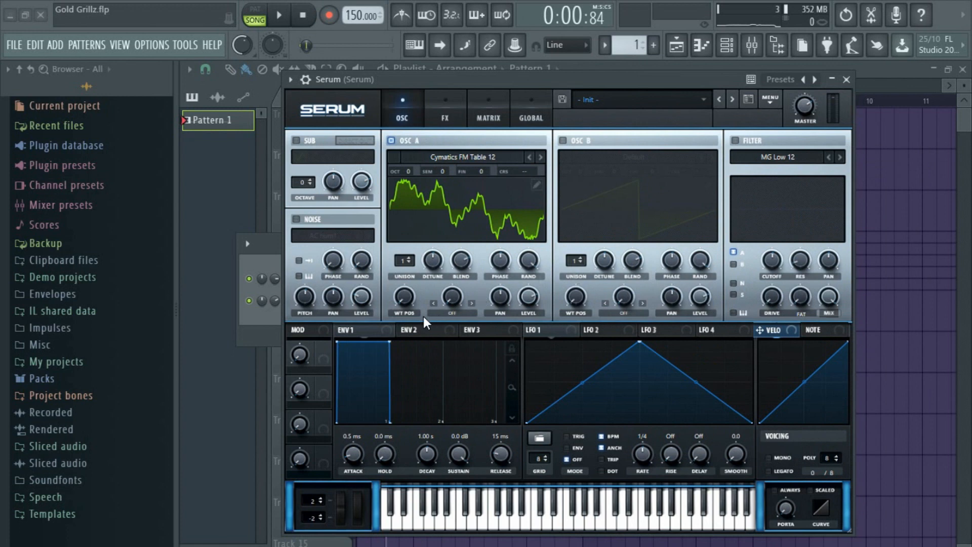
# Set oscillator A's warp mode to Sync (No Window) with an amount of 15%
pyautogui.click(451, 311)
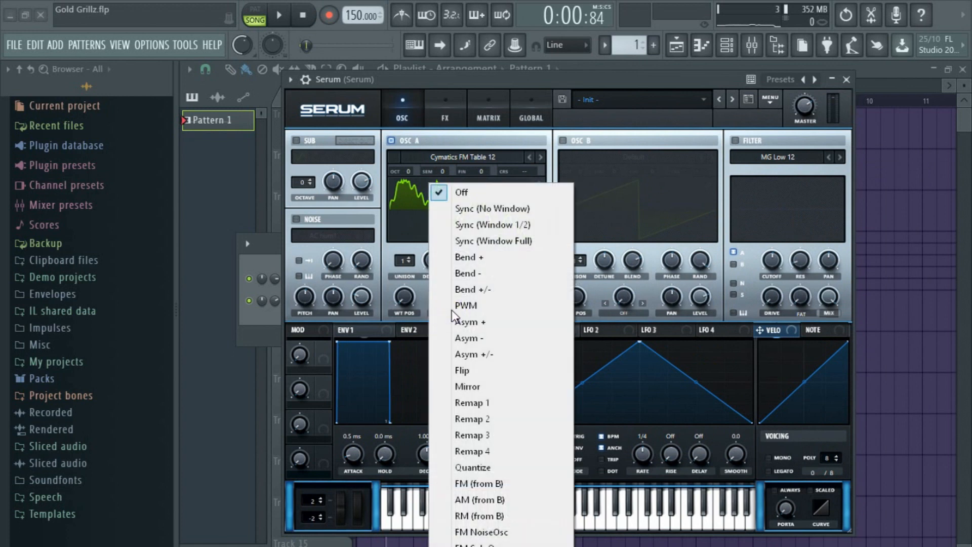
pyautogui.click(472, 208)
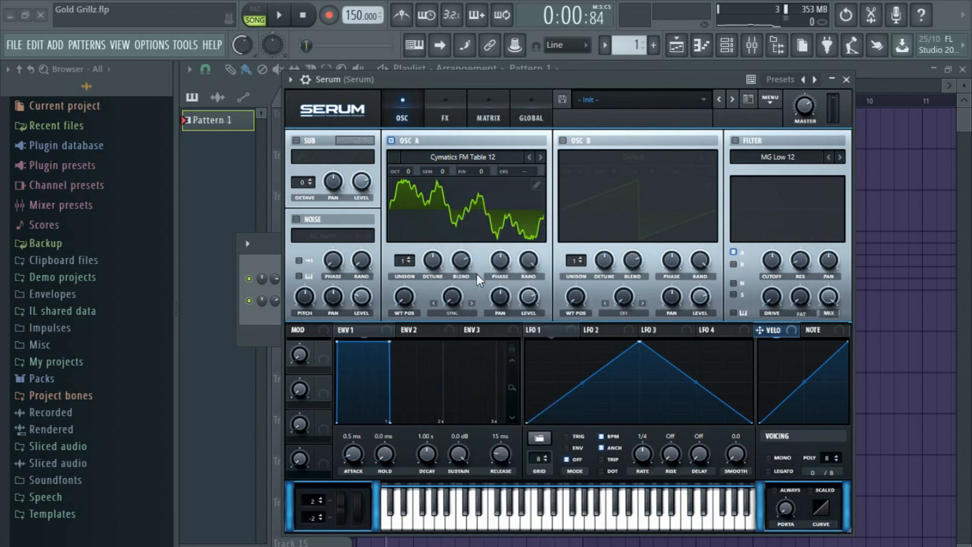
pyautogui.moveTo(447, 297); pyautogui.dragTo(455, 303)
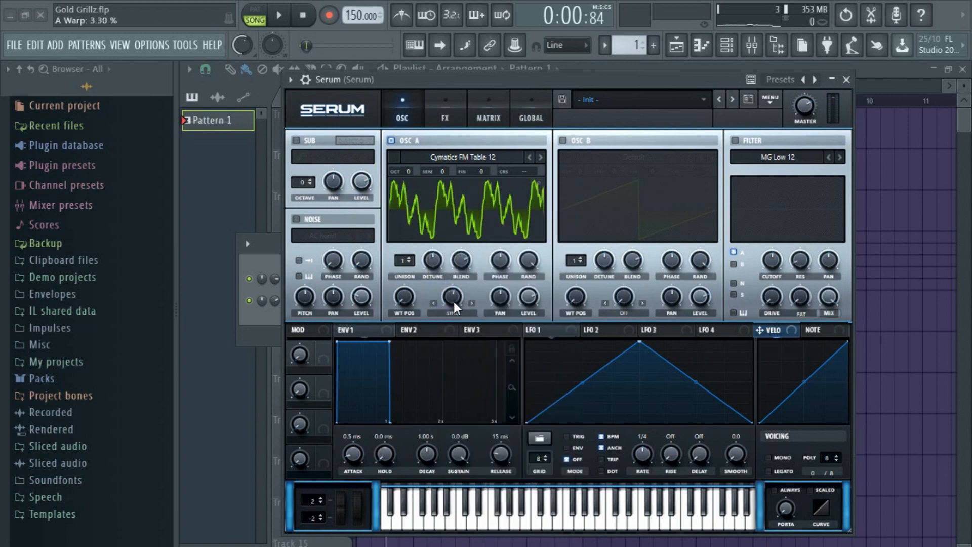
pyautogui.doubleClick(454, 300)
pyautogui.write('15.00')
pyautogui.press('Return')
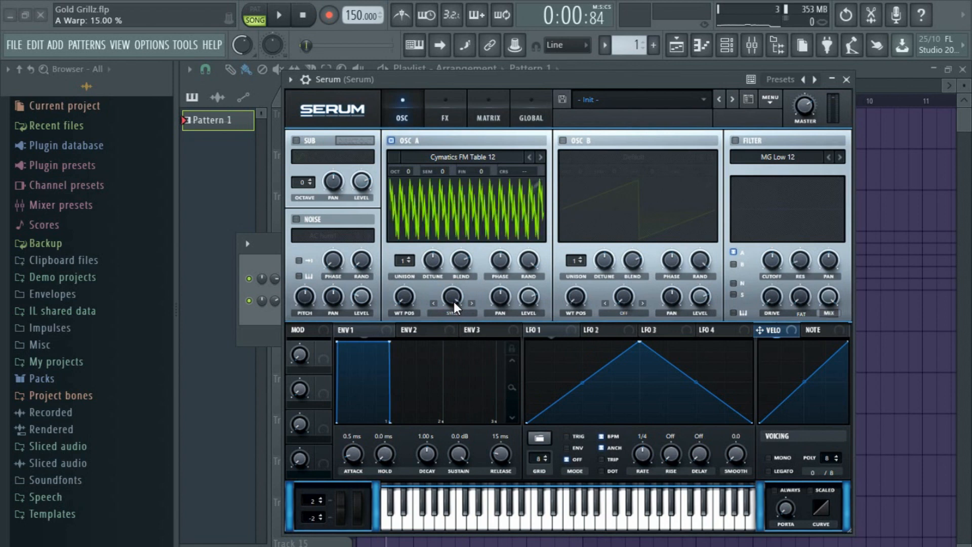
# Uncover the playlist, play briefly from bar 1 and audition the patch with a few notes on Serum's keyboard
pyautogui.moveTo(439, 80); pyautogui.dragTo(582, 84)
pyautogui.click(362, 101)
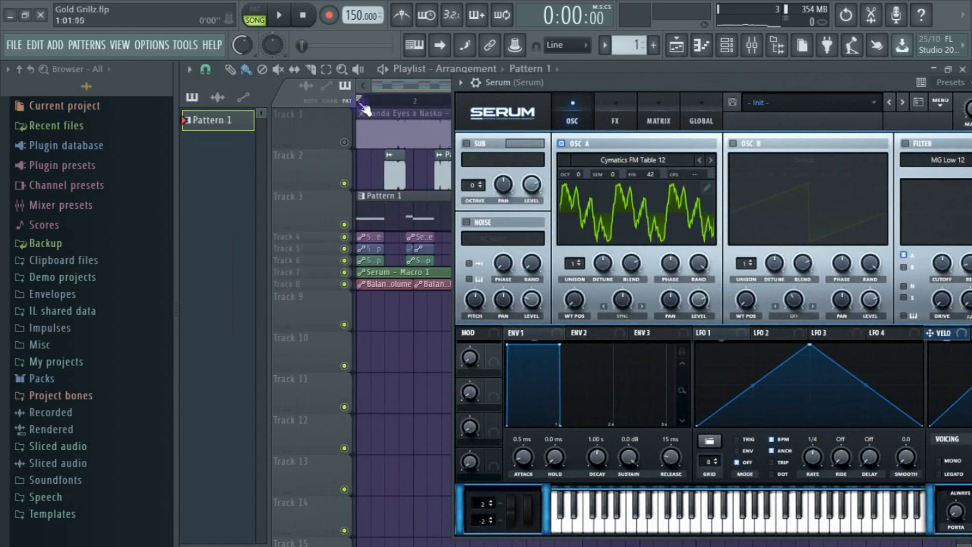
pyautogui.click(666, 511)
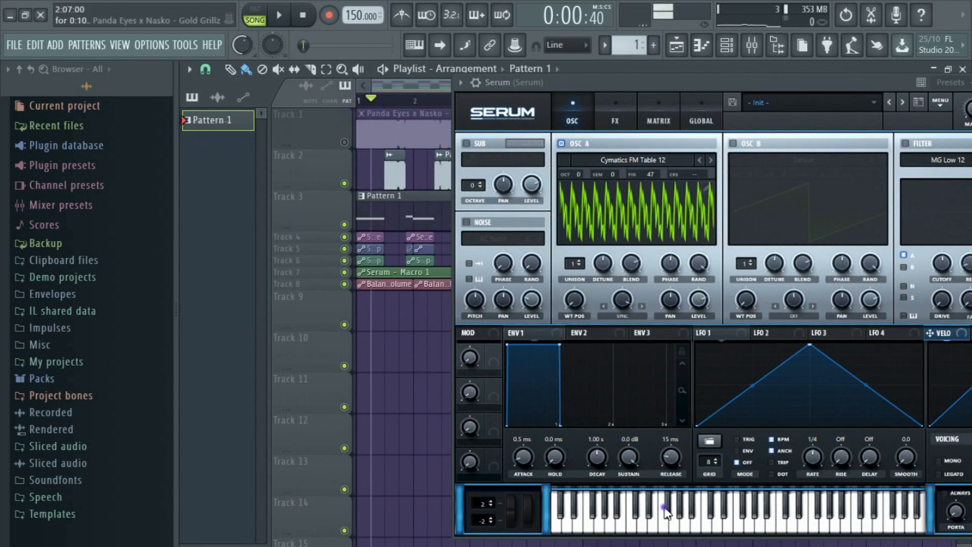
pyautogui.click(646, 513)
pyautogui.click(646, 513)
pyautogui.click(646, 514)
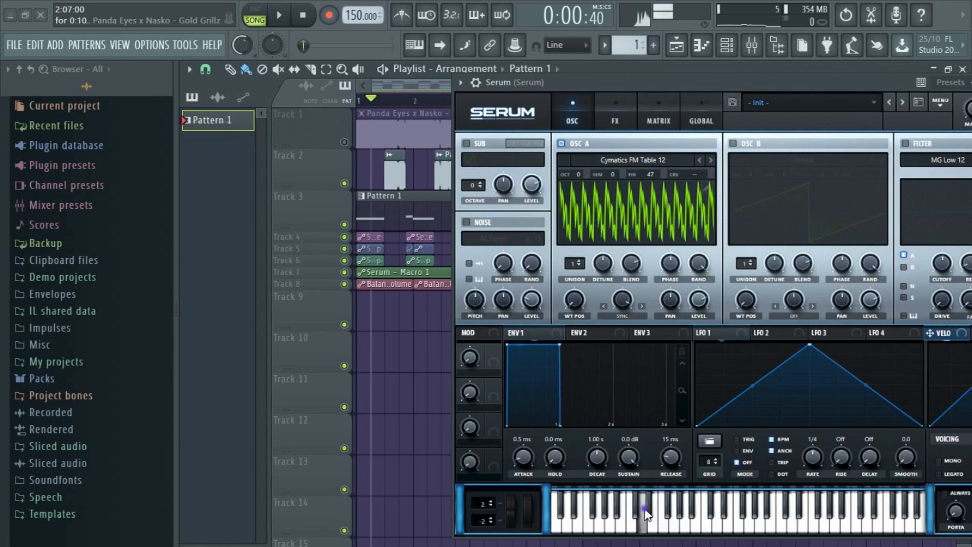
pyautogui.click(629, 517)
# Set oscillator A's semitone tuning to -1, keeping the start of the playlist in view beside Serum
pyautogui.moveTo(517, 75); pyautogui.dragTo(379, 60)
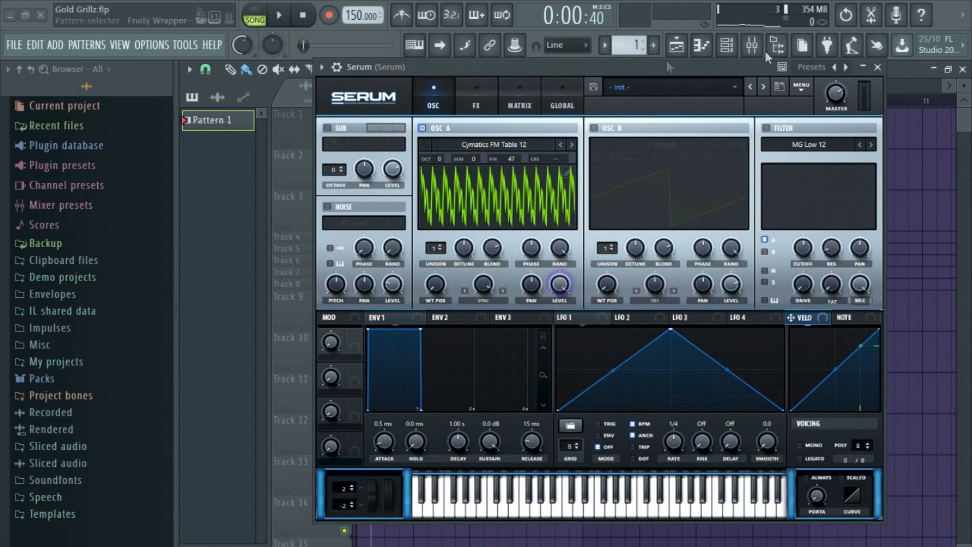
pyautogui.click(527, 485)
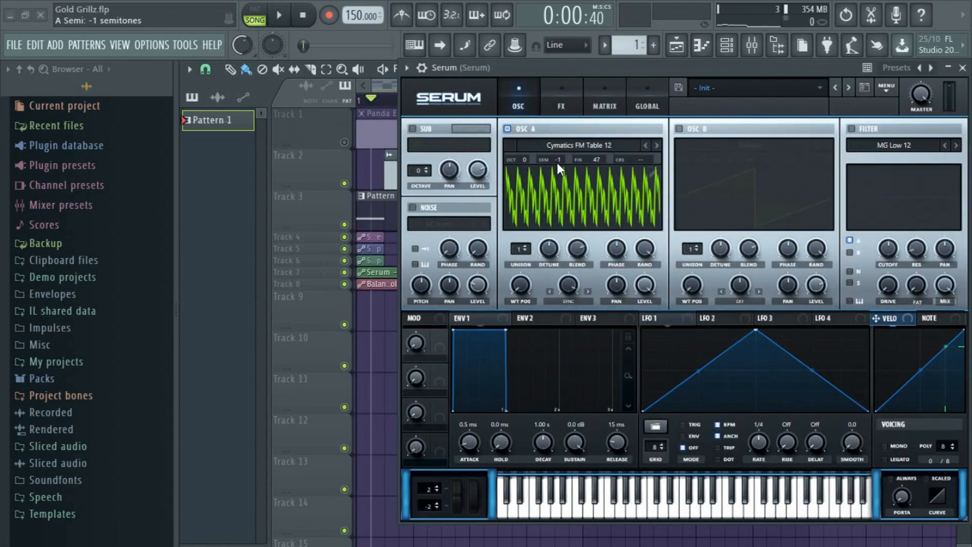
pyautogui.scroll(-1, 557, 160)
pyautogui.scroll(1, 560, 166)
pyautogui.moveTo(521, 75); pyautogui.dragTo(558, 69)
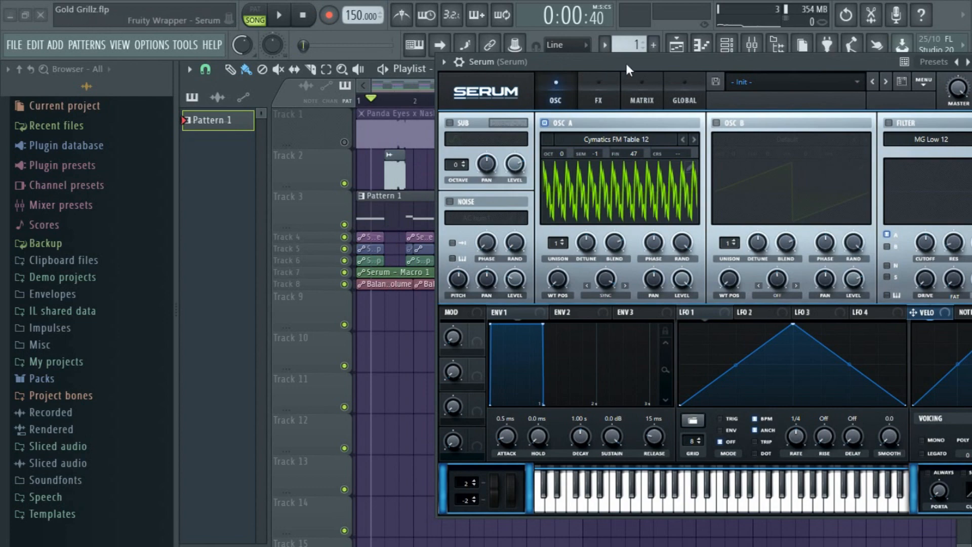
# Turn down oscillator A's level and enable oscillator B with the Basic Shapes wavetable from the Analog category
pyautogui.moveTo(625, 62); pyautogui.dragTo(569, 74)
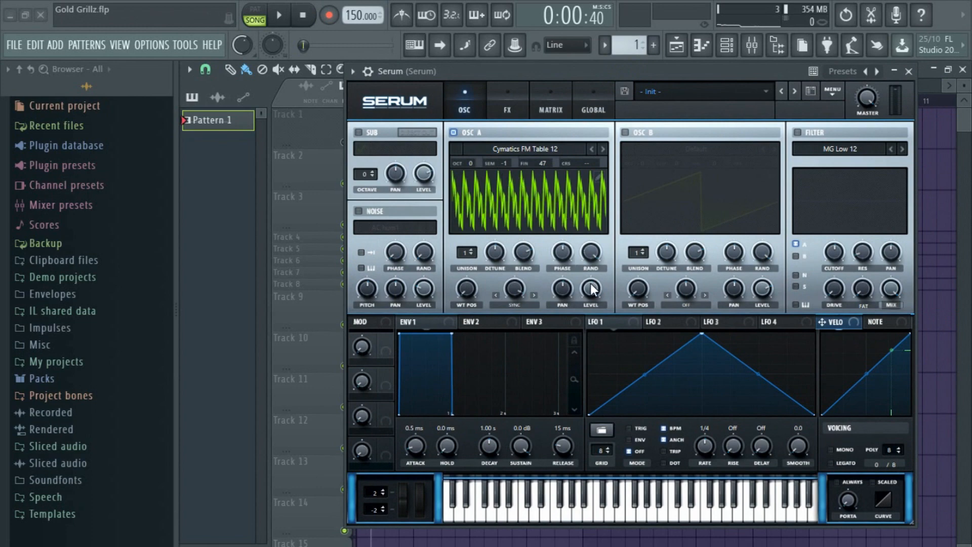
pyautogui.moveTo(592, 288); pyautogui.dragTo(581, 411)
pyautogui.click(626, 133)
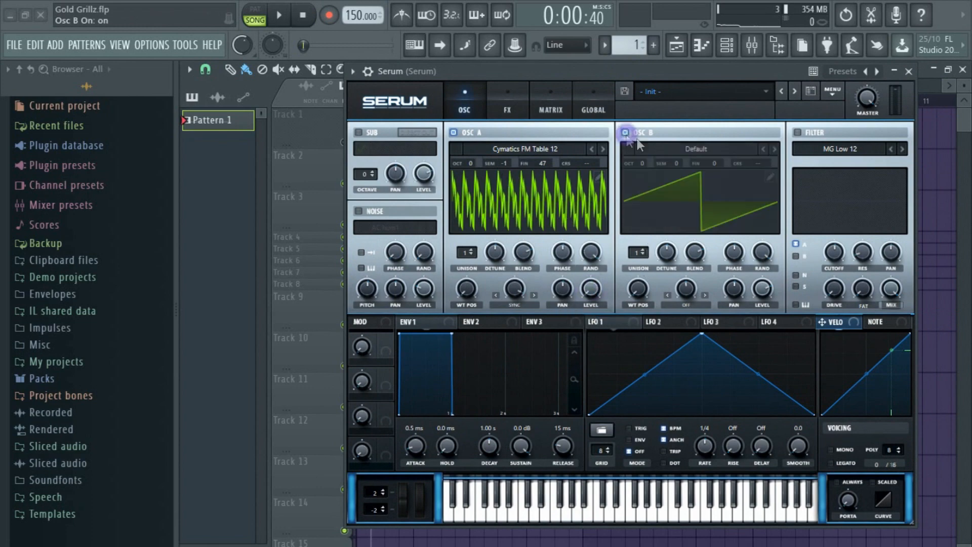
pyautogui.click(639, 148)
pyautogui.moveTo(683, 129)
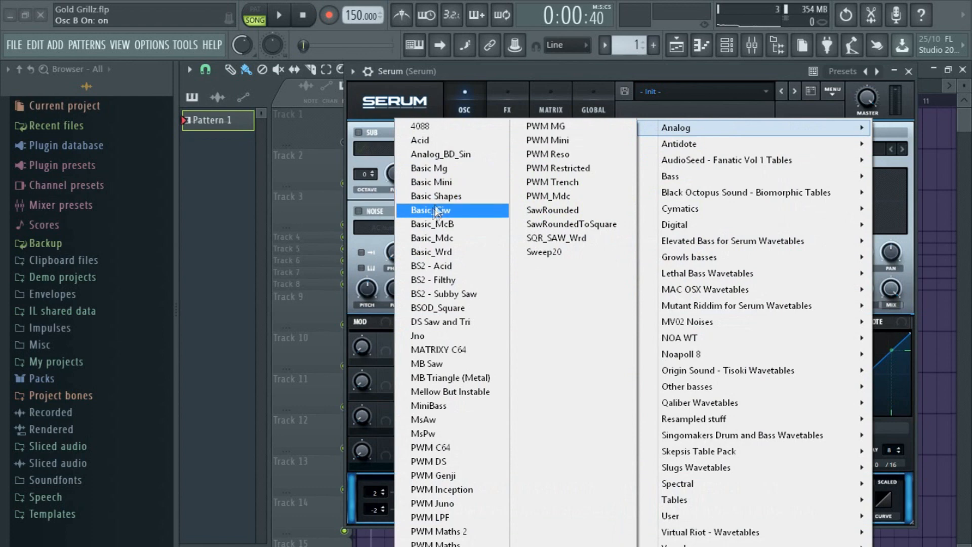
pyautogui.click(487, 210)
# Set oscillator B's warp mode to FM (from A), its level to 100% and its octave to -1, and play the result
pyautogui.click(695, 304)
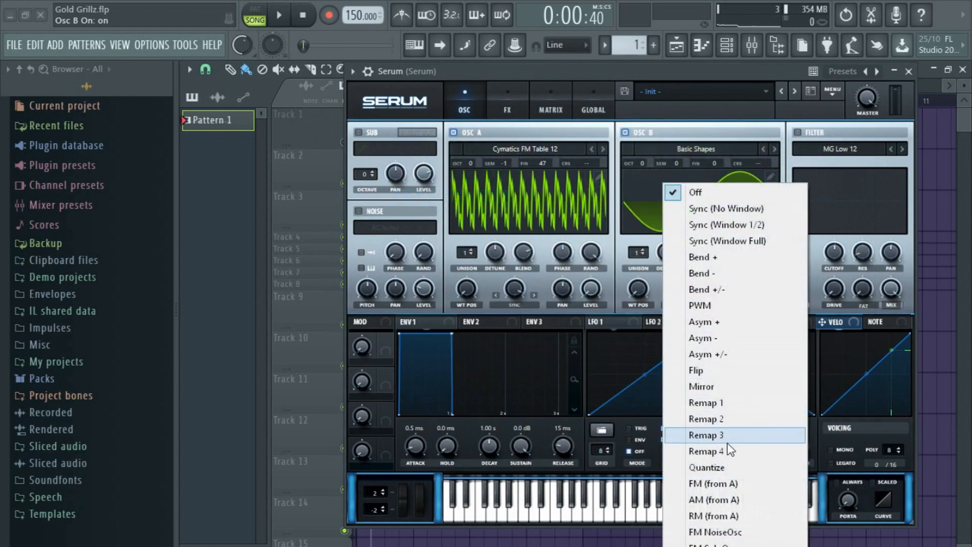
pyautogui.click(728, 484)
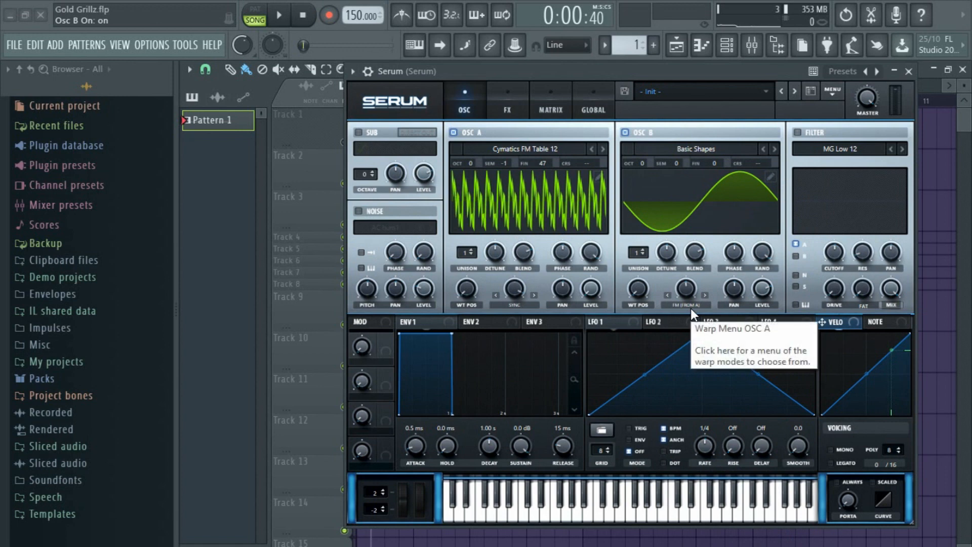
pyautogui.click(691, 306)
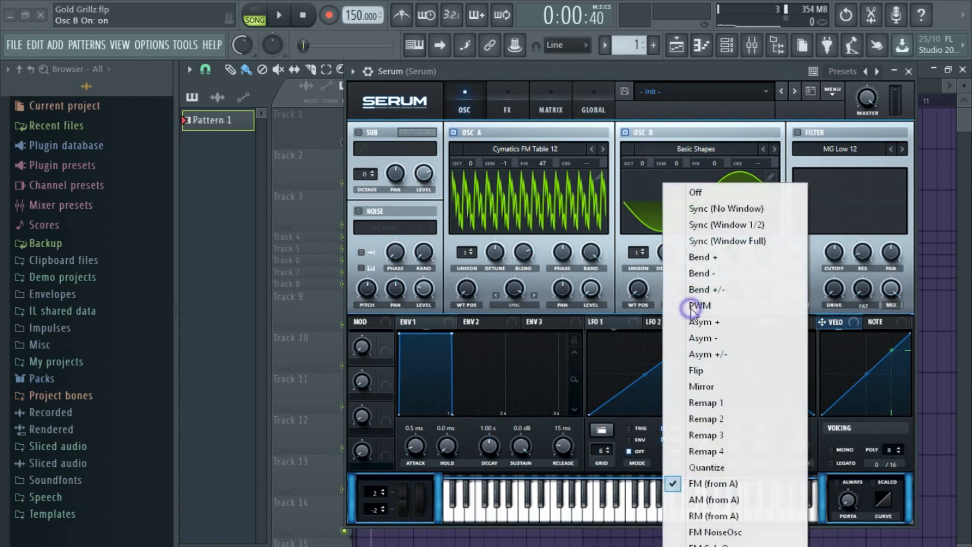
pyautogui.click(718, 487)
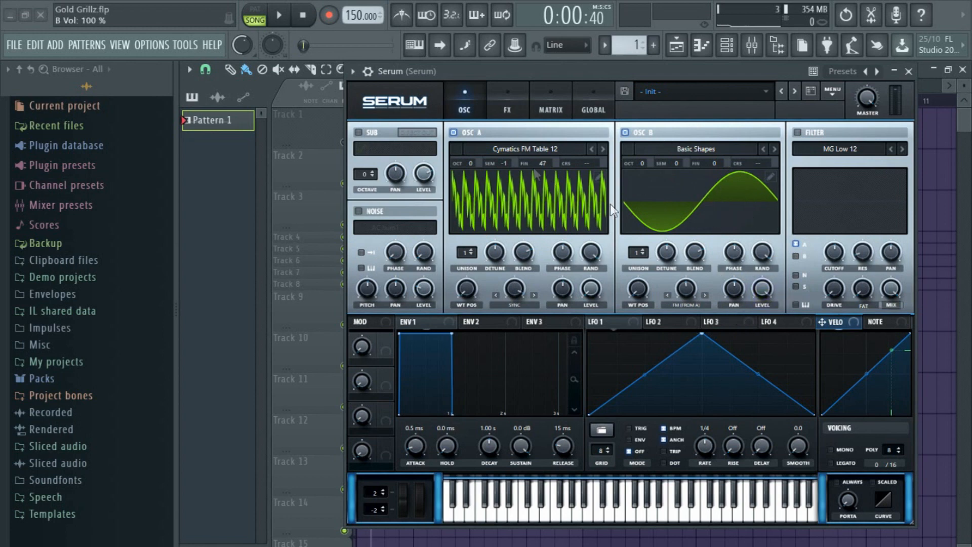
pyautogui.click(642, 162)
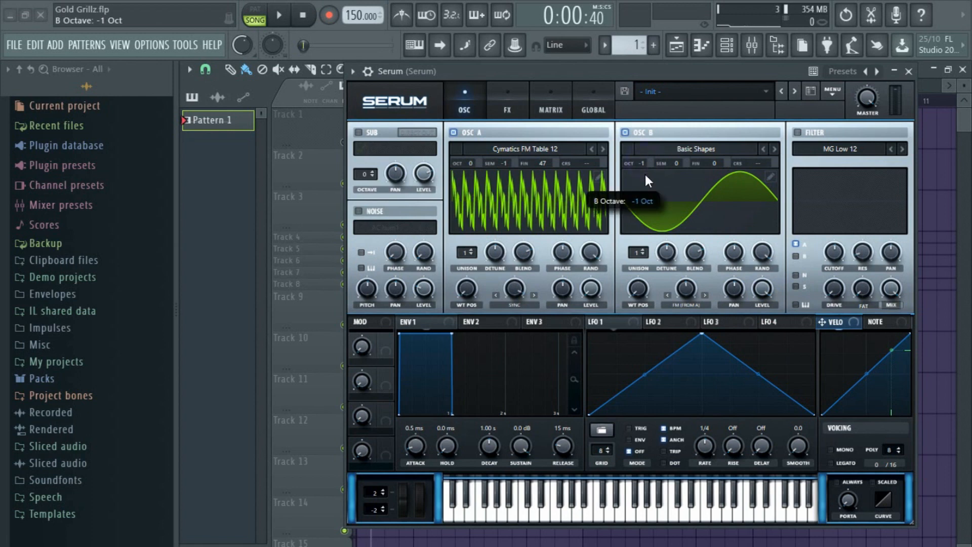
pyautogui.click(280, 16)
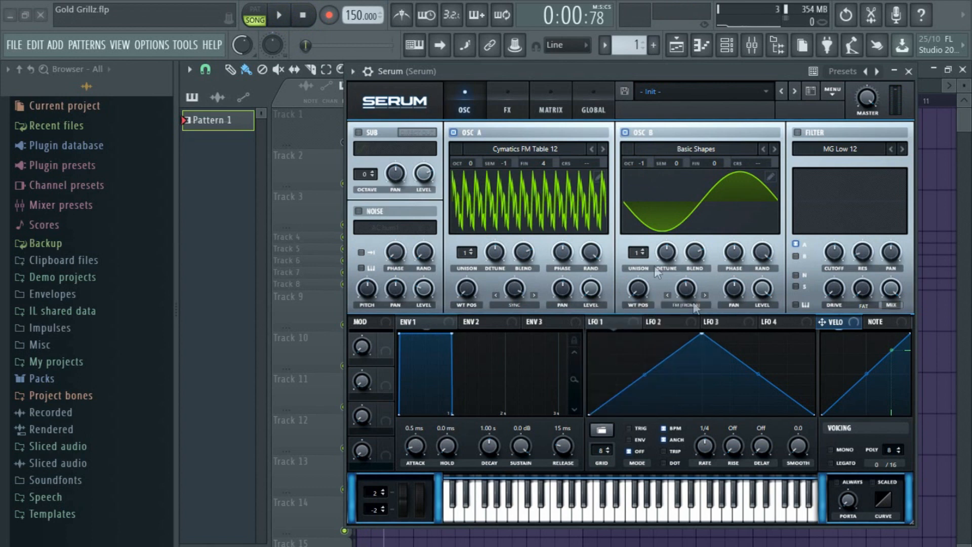
# Enable the Hyper/Dimension effect with the Dimension mix at 42%, the Dimension size at 0% and the Hyper mix at 0%
pyautogui.click(495, 112)
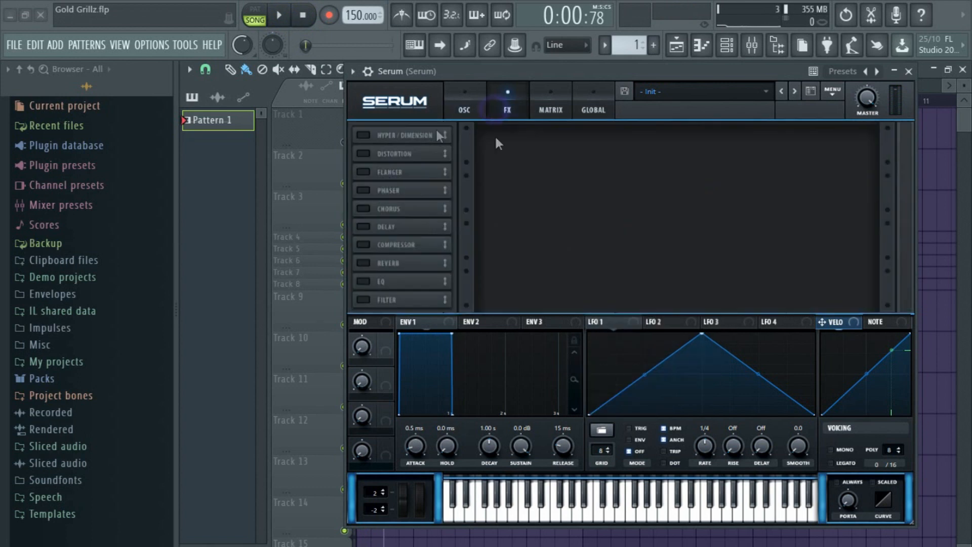
pyautogui.click(363, 135)
pyautogui.moveTo(852, 143); pyautogui.dragTo(871, 97)
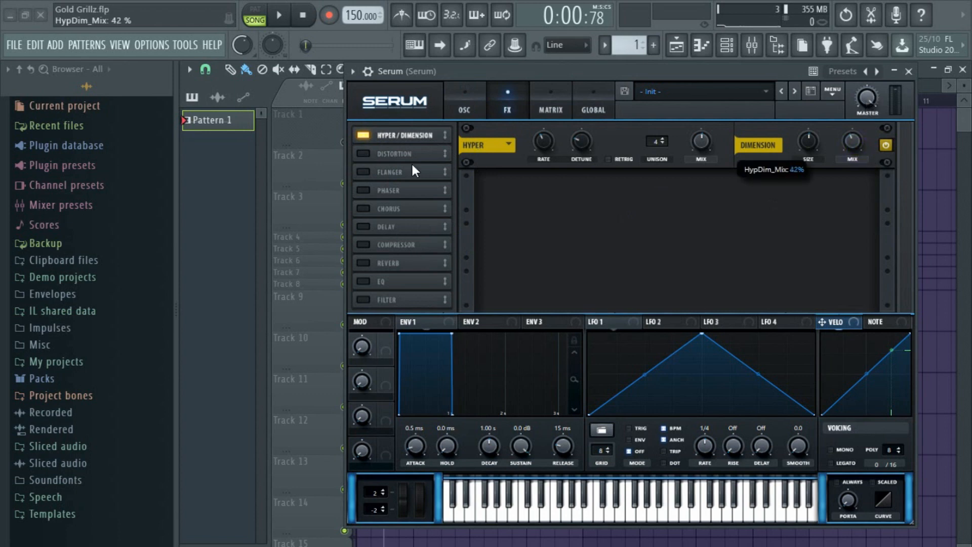
pyautogui.click(365, 175)
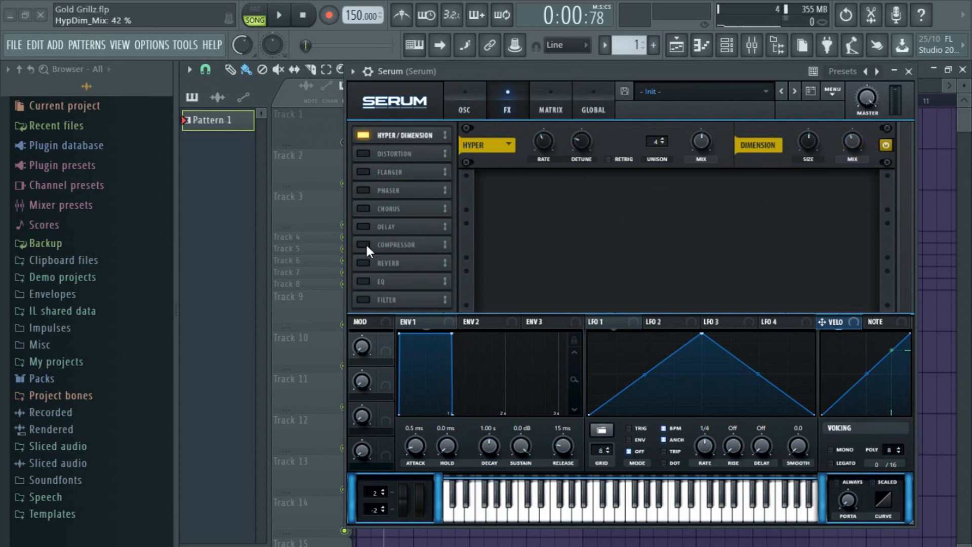
pyautogui.moveTo(855, 145); pyautogui.dragTo(816, 188)
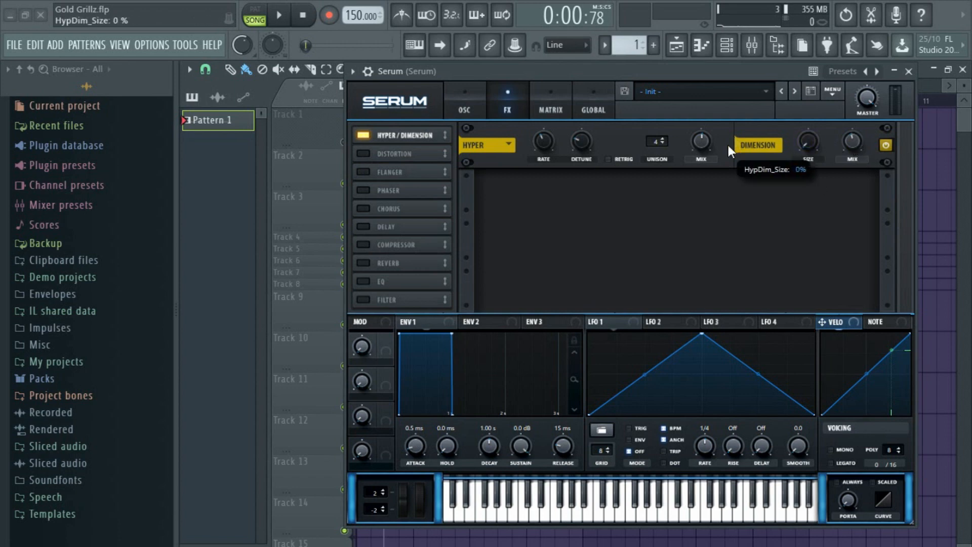
pyautogui.moveTo(697, 146); pyautogui.dragTo(690, 156)
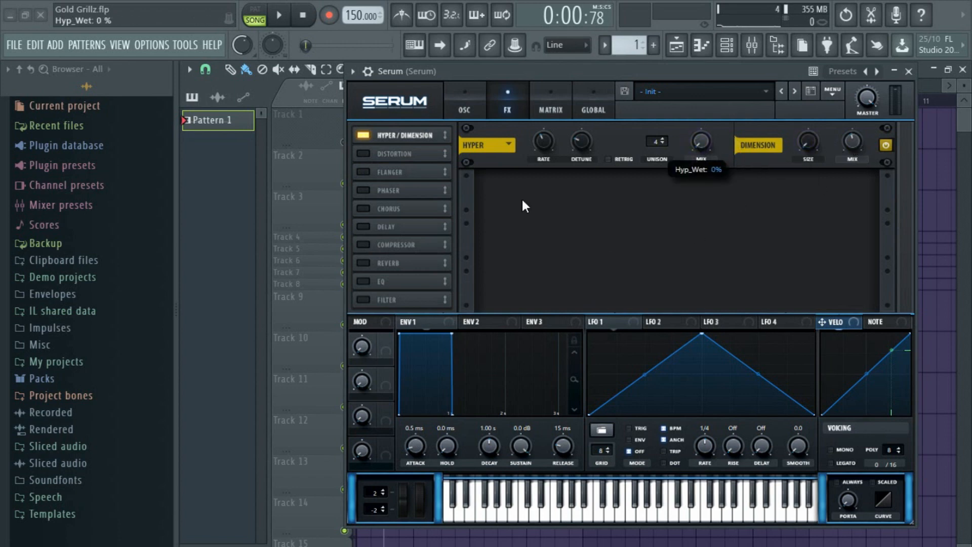
# Enable the Distortion effect in Tube mode and raise its drive
pyautogui.click(363, 154)
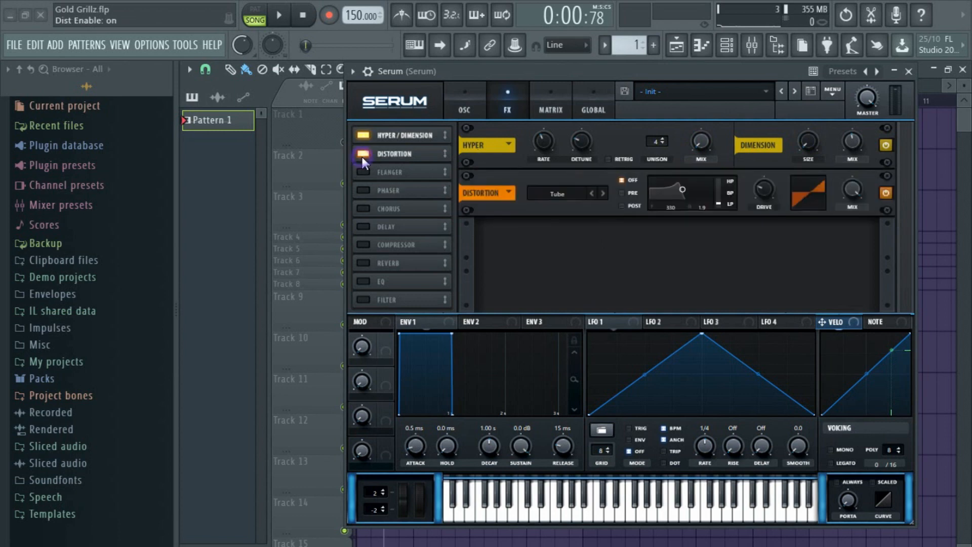
pyautogui.moveTo(764, 189); pyautogui.dragTo(821, 133)
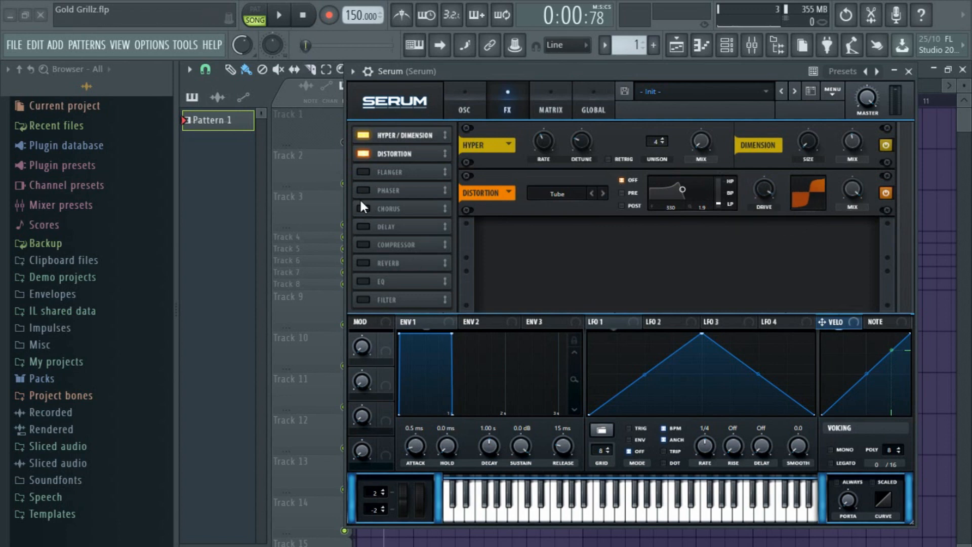
# Enable the compressor without multiband, with 11.3 dB gain, 230.1 ms release, a longer attack and a 2:1 ratio, and replay the song
pyautogui.click(363, 245)
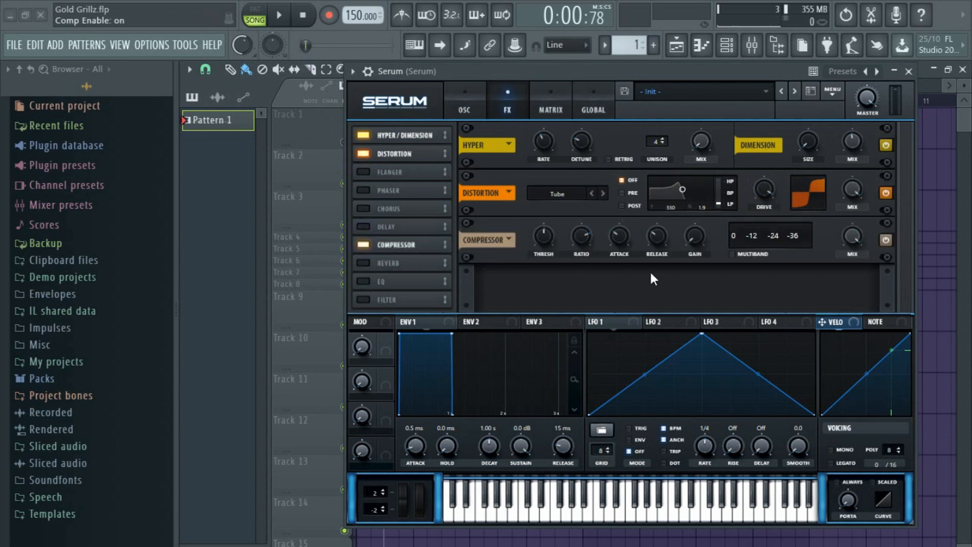
pyautogui.click(733, 255)
pyautogui.click(733, 255)
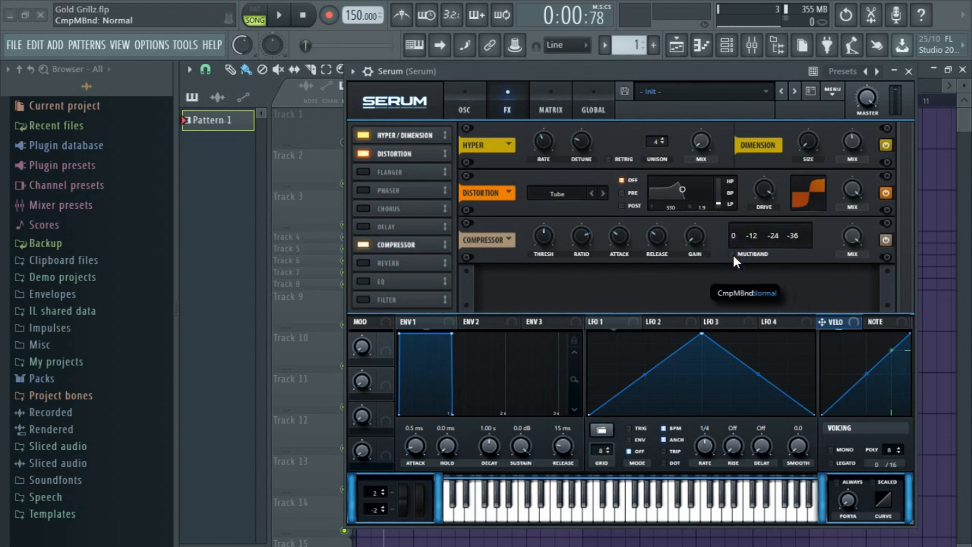
pyautogui.moveTo(694, 235); pyautogui.dragTo(701, 187)
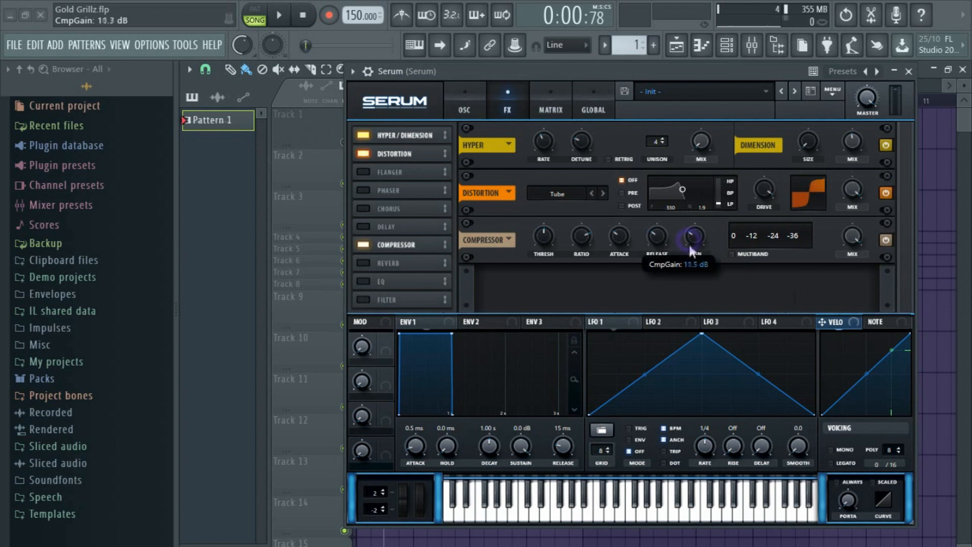
pyautogui.moveTo(666, 247)
pyautogui.mouseDown()
pyautogui.moveTo(667, 217)
pyautogui.moveTo(657, 242)
pyautogui.mouseUp()
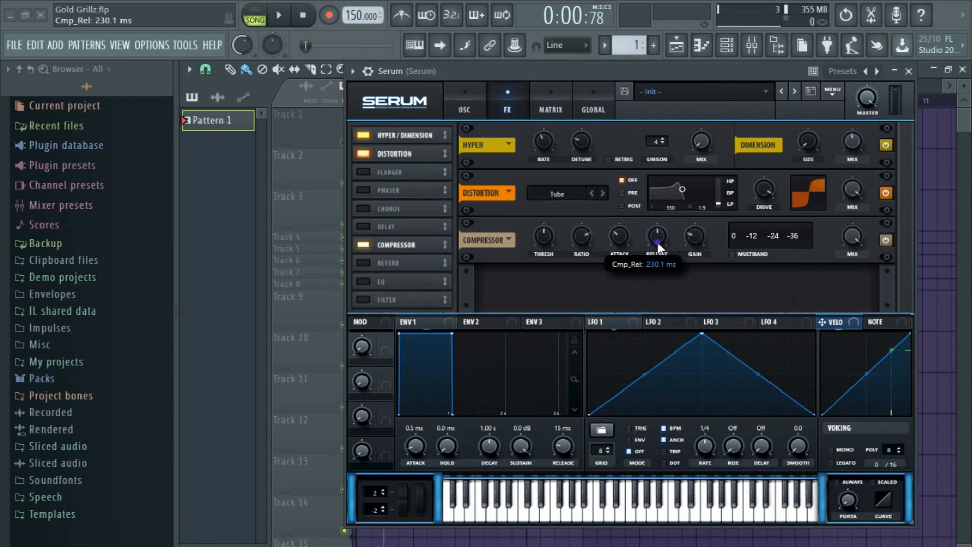
pyautogui.moveTo(624, 245); pyautogui.dragTo(636, 227)
pyautogui.moveTo(580, 236); pyautogui.dragTo(577, 257)
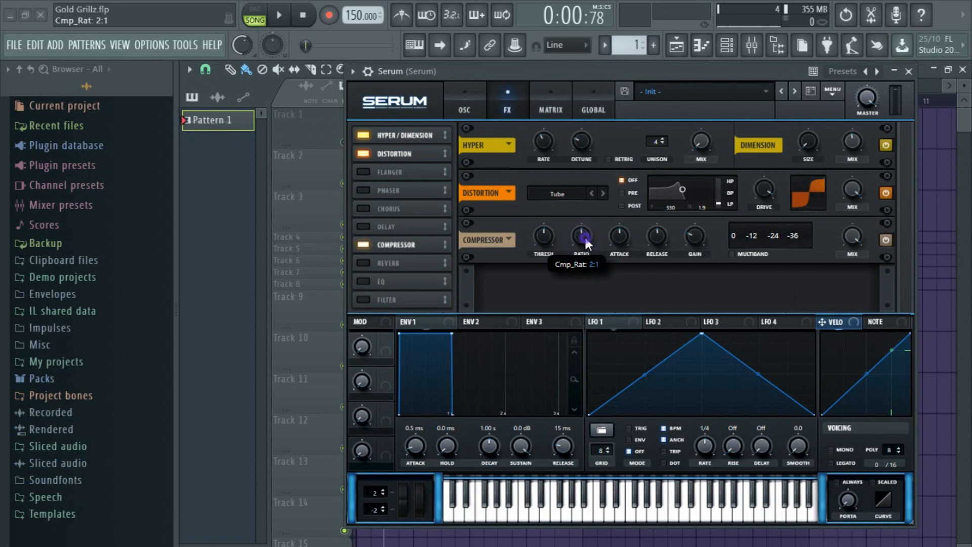
pyautogui.click(304, 15)
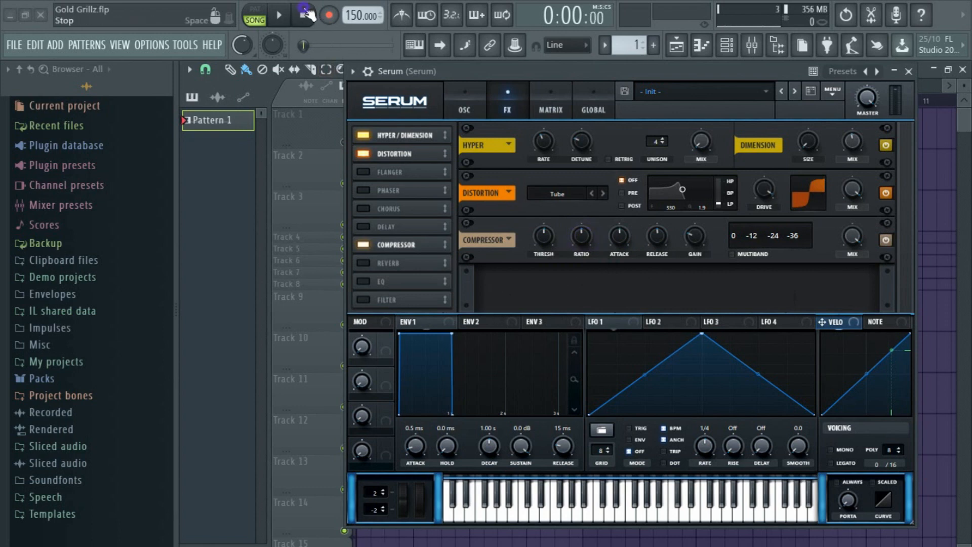
pyautogui.click(279, 15)
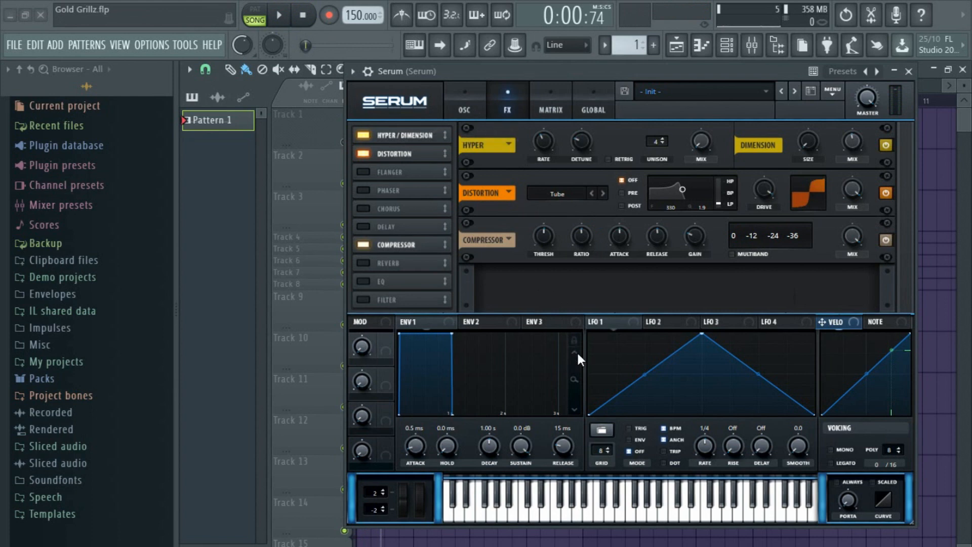
# Enable the sub oscillator as a triangle wave with direct out and set its octave to -1
pyautogui.click(478, 106)
pyautogui.click(359, 132)
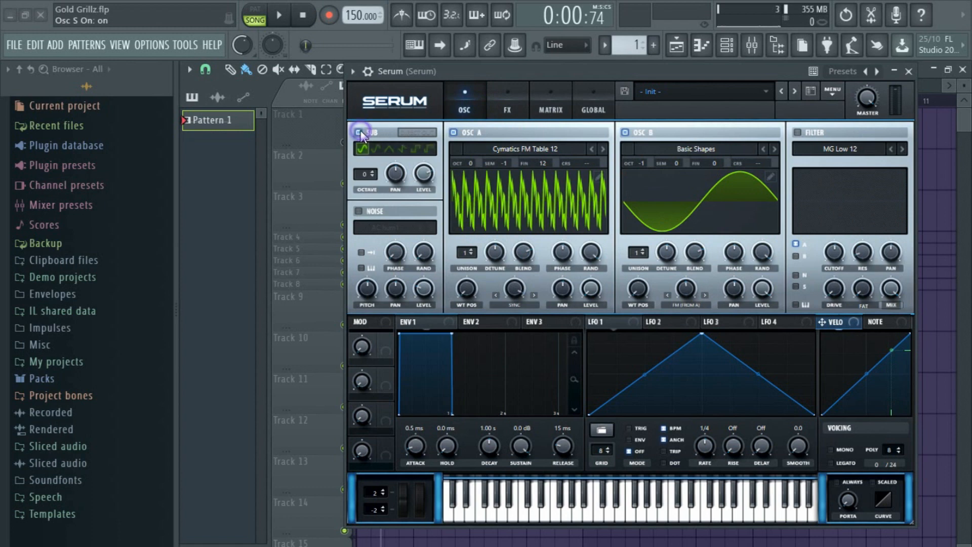
pyautogui.click(420, 133)
pyautogui.click(388, 149)
pyautogui.moveTo(369, 174); pyautogui.dragTo(369, 178)
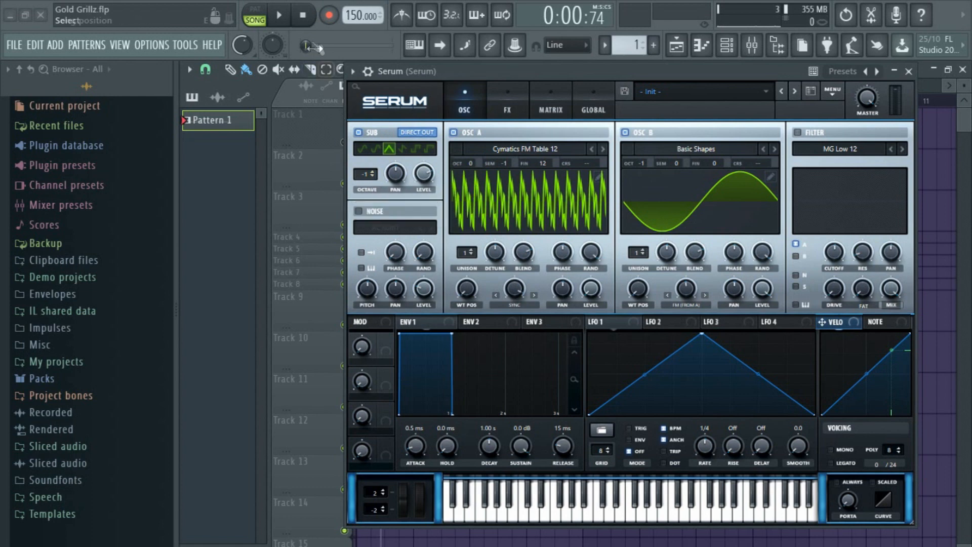
# Replay the song from the start and set oscillator B's level to 87%
pyautogui.click(306, 17)
pyautogui.press('space')
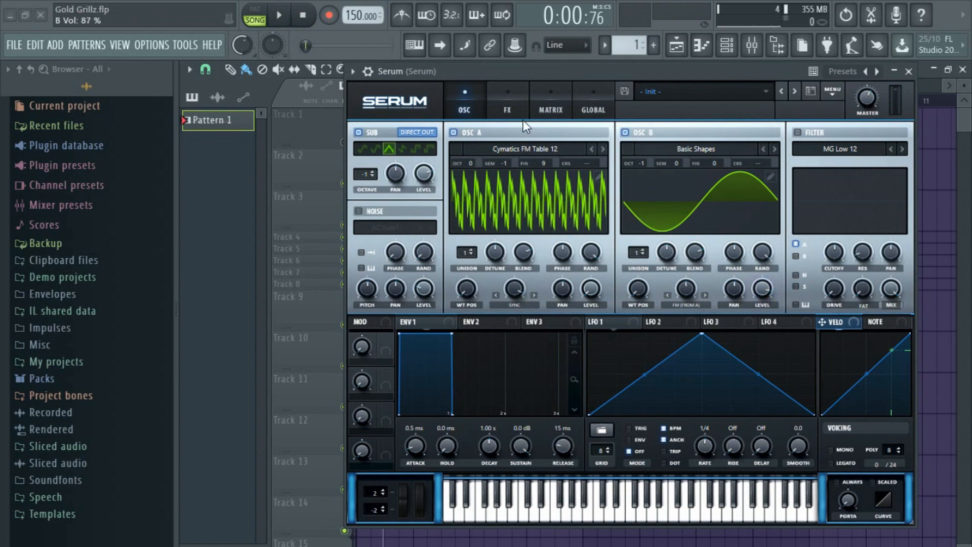
pyautogui.click(504, 106)
pyautogui.click(465, 105)
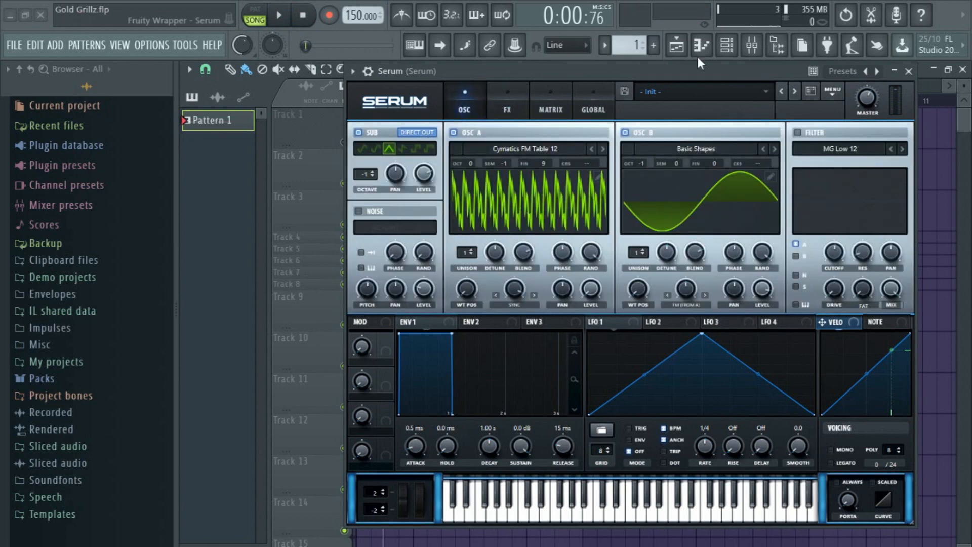
# Bring up the mixer's Serum insert with the synth out of the way, then enable Fruity Fast Dist and show its settings
pyautogui.click(752, 45)
pyautogui.moveTo(697, 75); pyautogui.dragTo(606, 86)
pyautogui.click(819, 80)
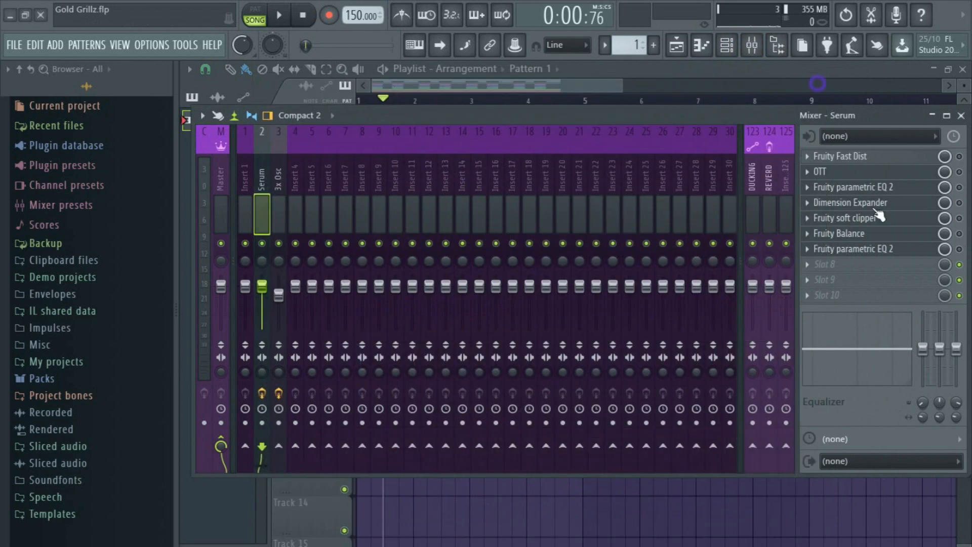
pyautogui.click(926, 157)
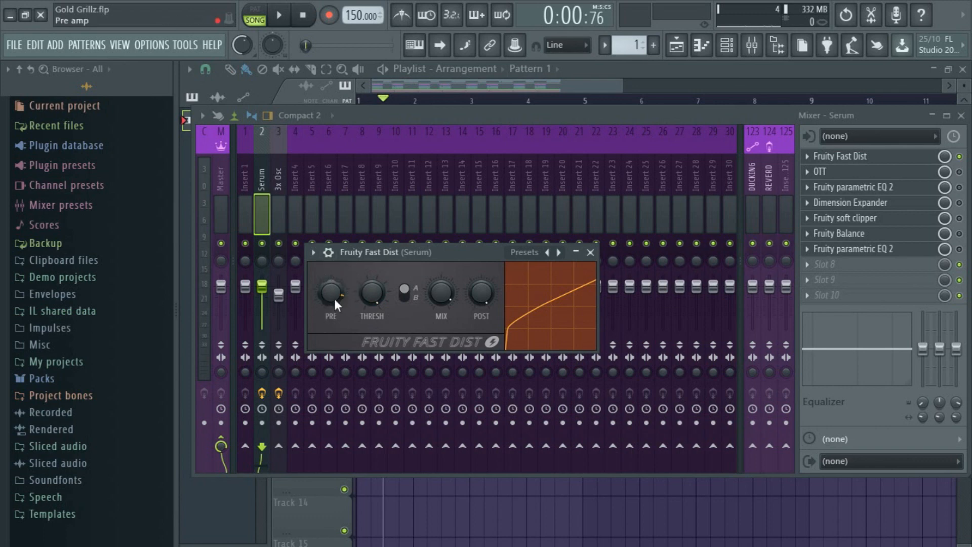
# Enable OTT on the Serum insert and open it to check its high and low band gains
pyautogui.click(959, 172)
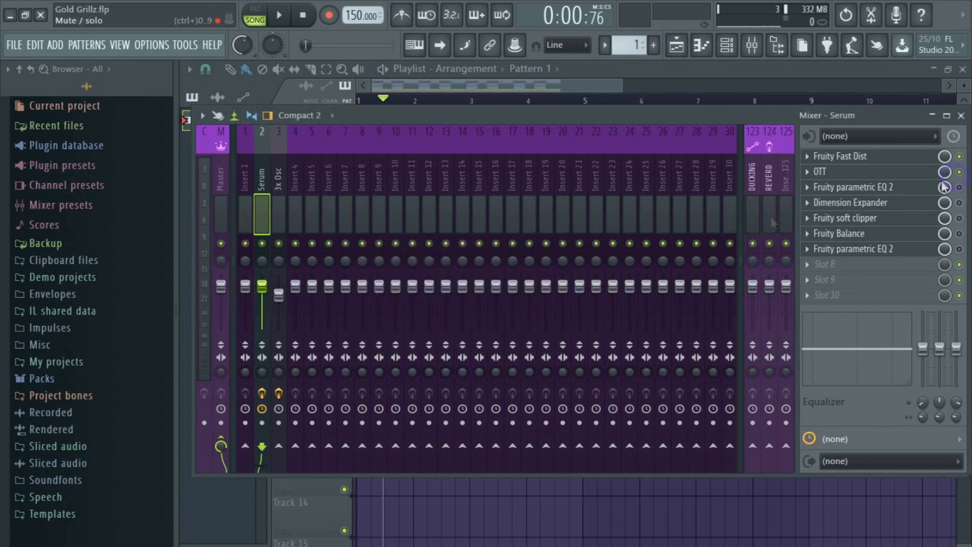
pyautogui.click(893, 181)
pyautogui.click(892, 175)
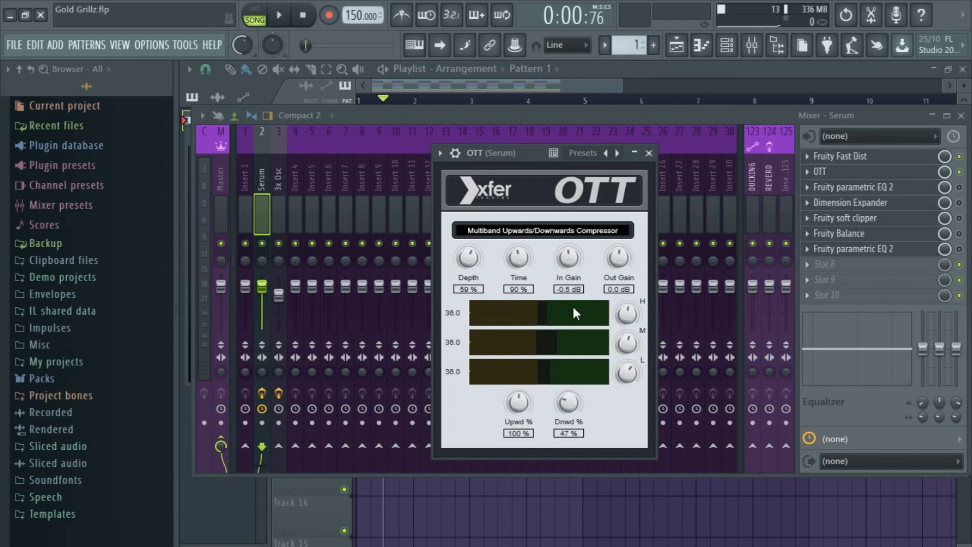
pyautogui.click(628, 311)
pyautogui.click(627, 375)
pyautogui.scroll(2, 627, 375)
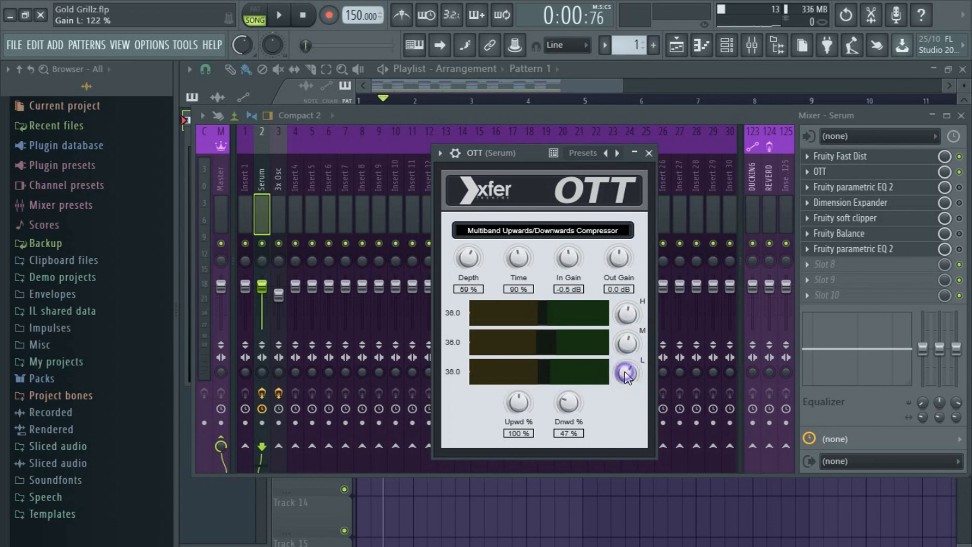
pyautogui.scroll(3, 628, 376)
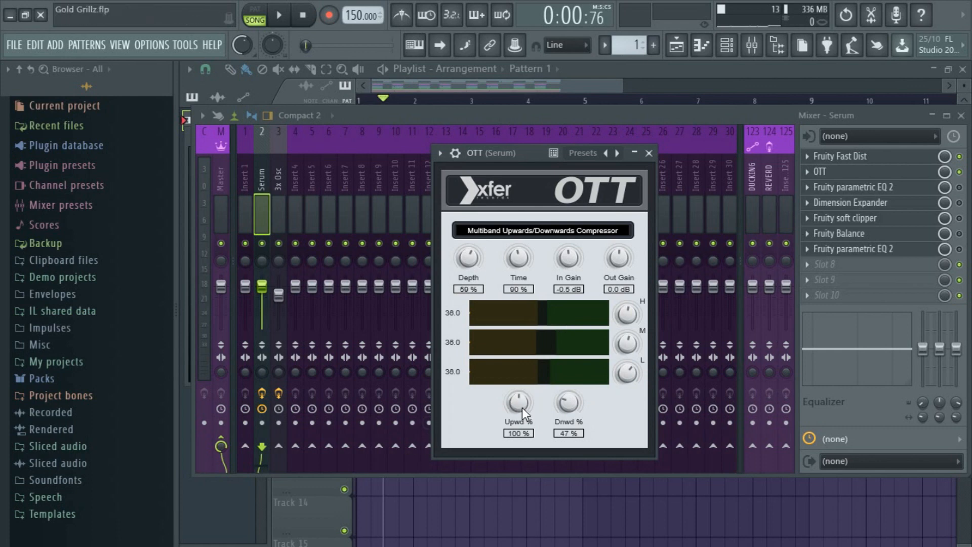
# Enable the first Fruity parametric EQ 2 and the Dimension Expander on the Serum insert, opening each for inspection
pyautogui.click(959, 187)
pyautogui.click(861, 187)
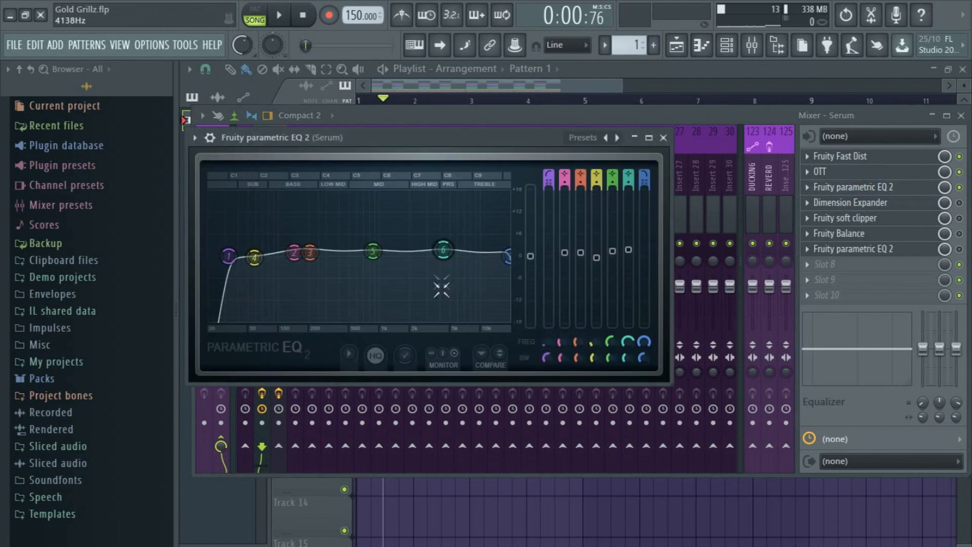
pyautogui.click(960, 205)
pyautogui.click(861, 205)
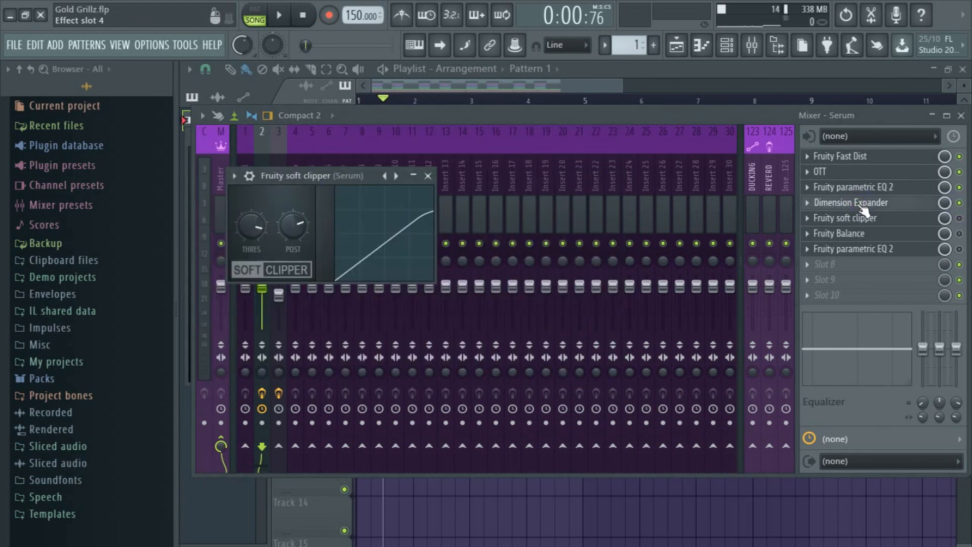
# Show the Dimension Expander, and enable Fruity soft clipper on the Serum insert with its settings open
pyautogui.click(867, 204)
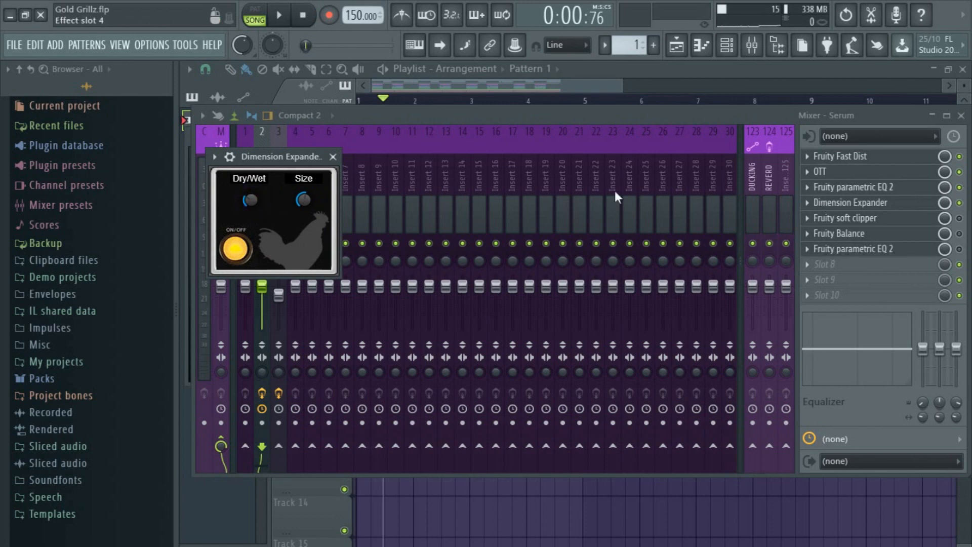
pyautogui.click(959, 218)
pyautogui.click(889, 218)
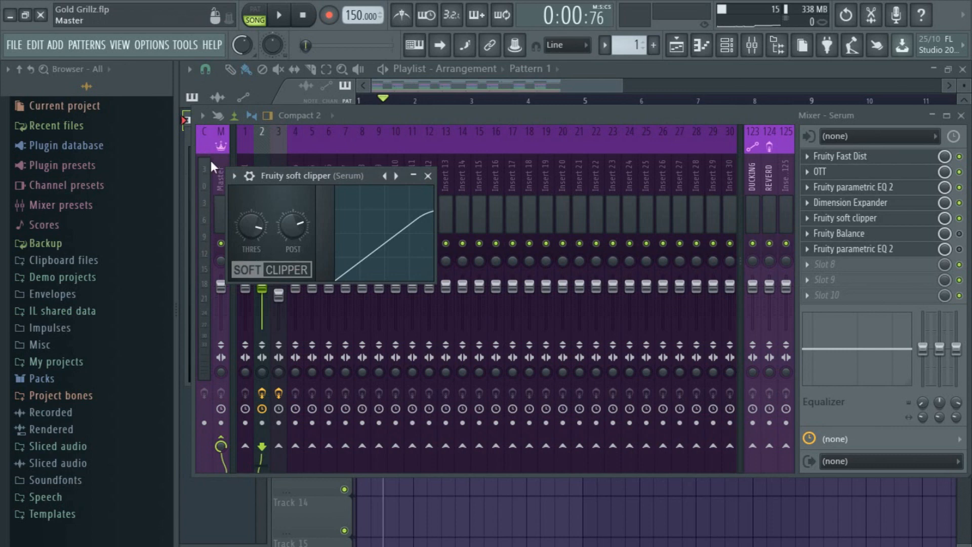
# Enable Fruity Balance on the Serum insert and inspect its settings, along with the last Fruity parametric EQ 2 slot
pyautogui.click(959, 234)
pyautogui.click(844, 233)
pyautogui.click(844, 234)
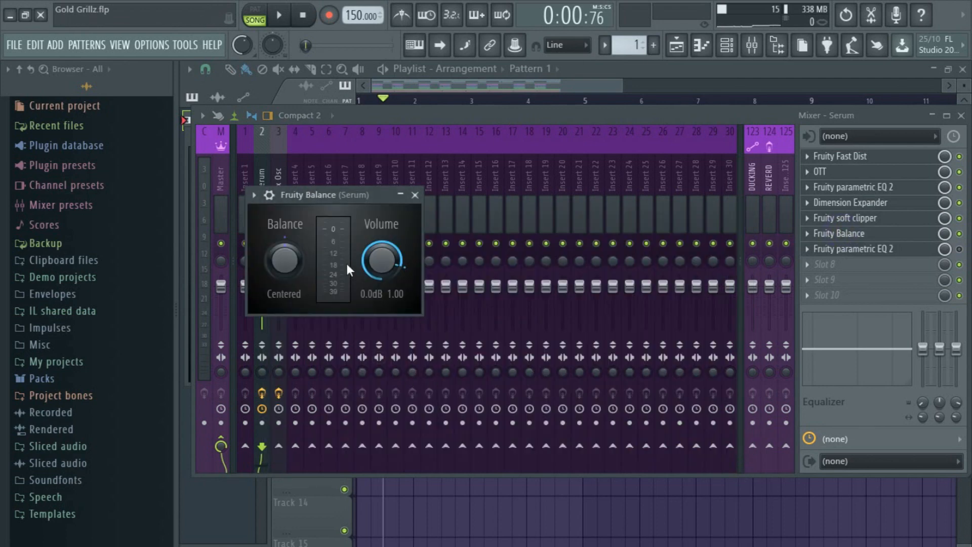
pyautogui.click(918, 249)
# Expand the collapsed automation tracks 4 to 7 in the playlist and play the arrangement from the start
pyautogui.click(491, 88)
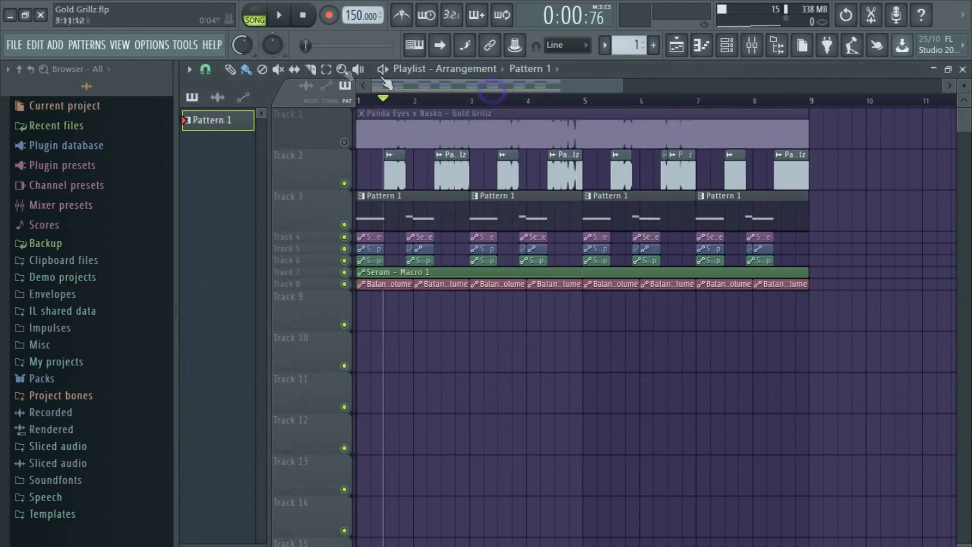
pyautogui.click(300, 21)
pyautogui.click(326, 236)
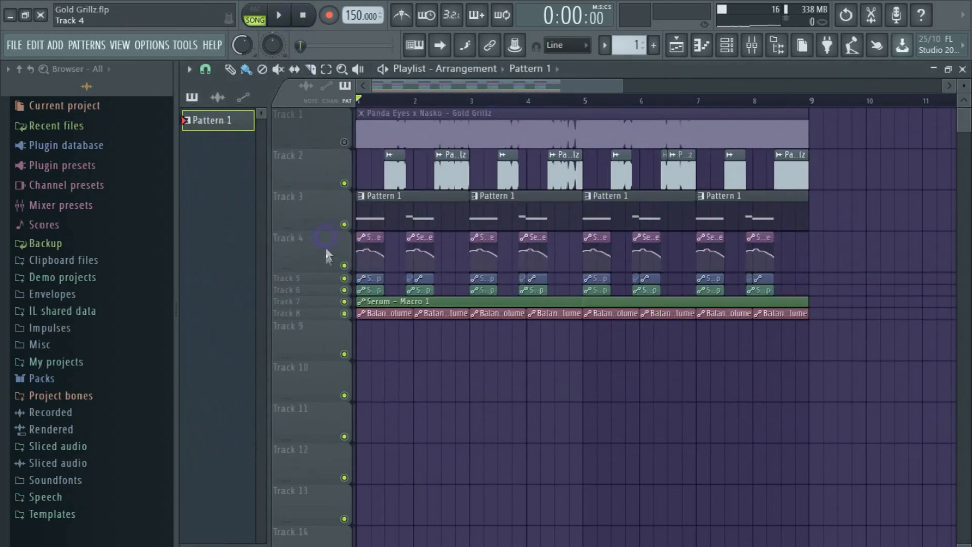
pyautogui.moveTo(322, 283); pyautogui.dragTo(323, 313)
pyautogui.click(319, 328)
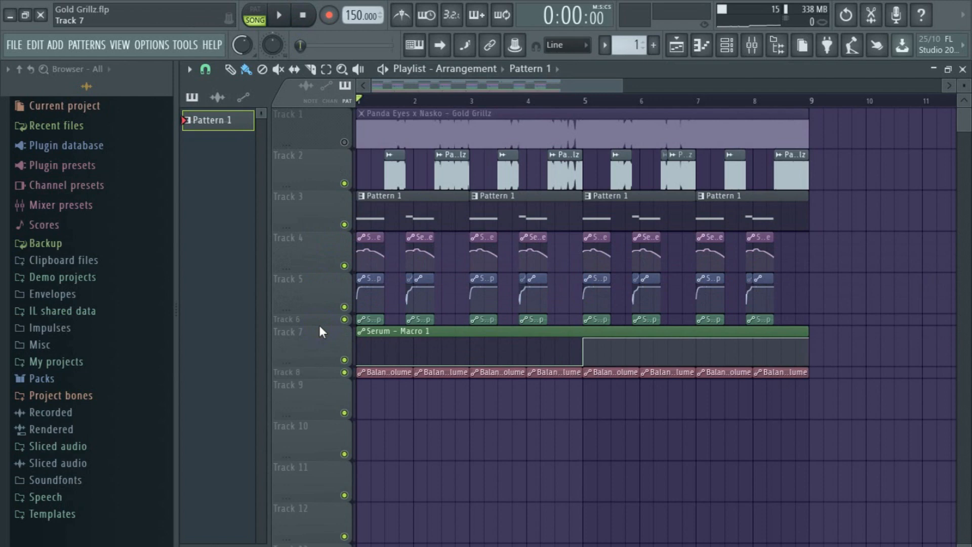
pyautogui.click(318, 320)
pyautogui.press('space')
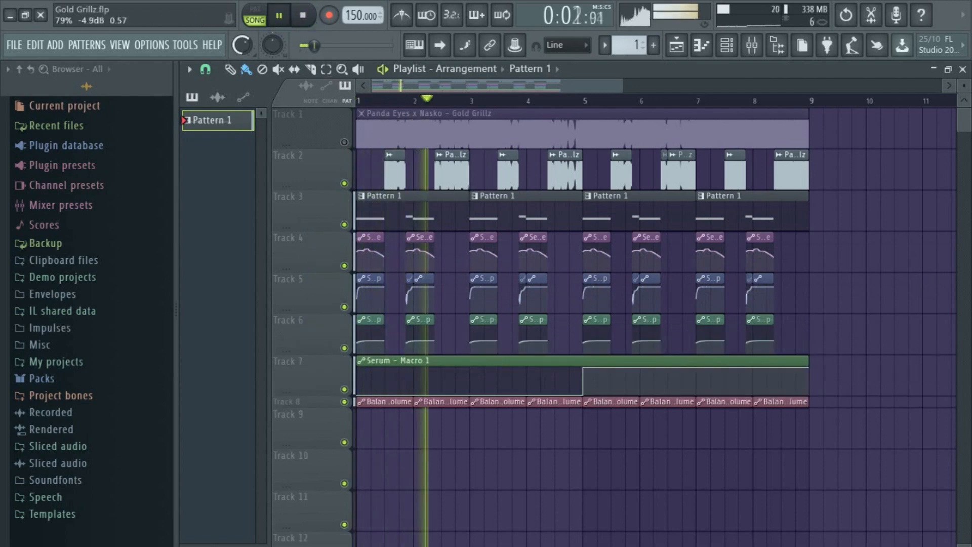
pyautogui.click(280, 18)
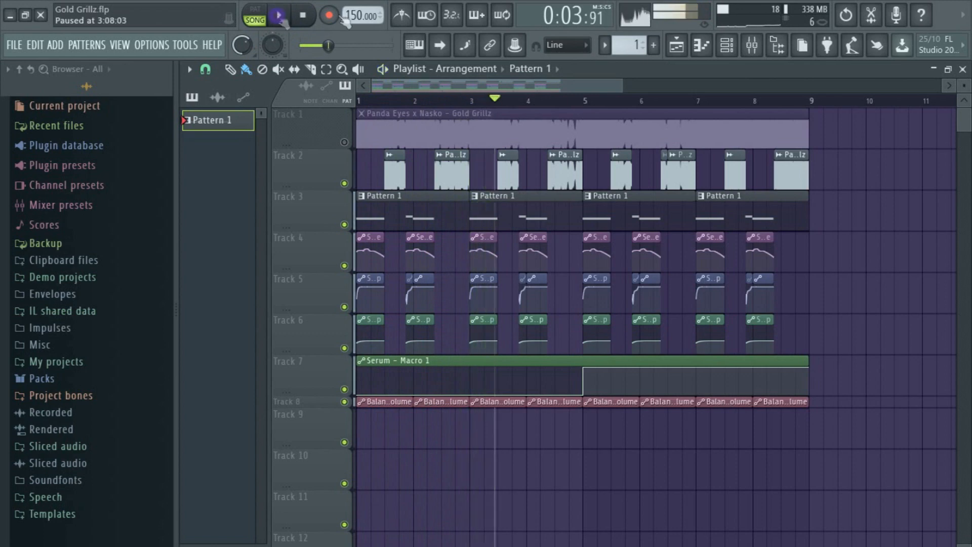
# Zoom the playlist in on the opening bars and open Serum beside it to compare knobs with automation clips
pyautogui.moveTo(624, 85); pyautogui.dragTo(434, 84)
pyautogui.click(734, 46)
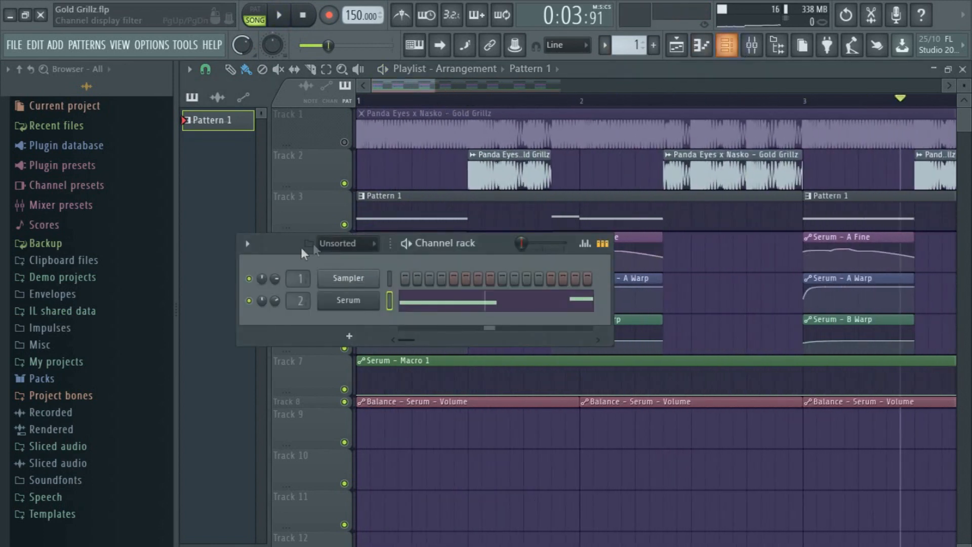
pyautogui.click(352, 301)
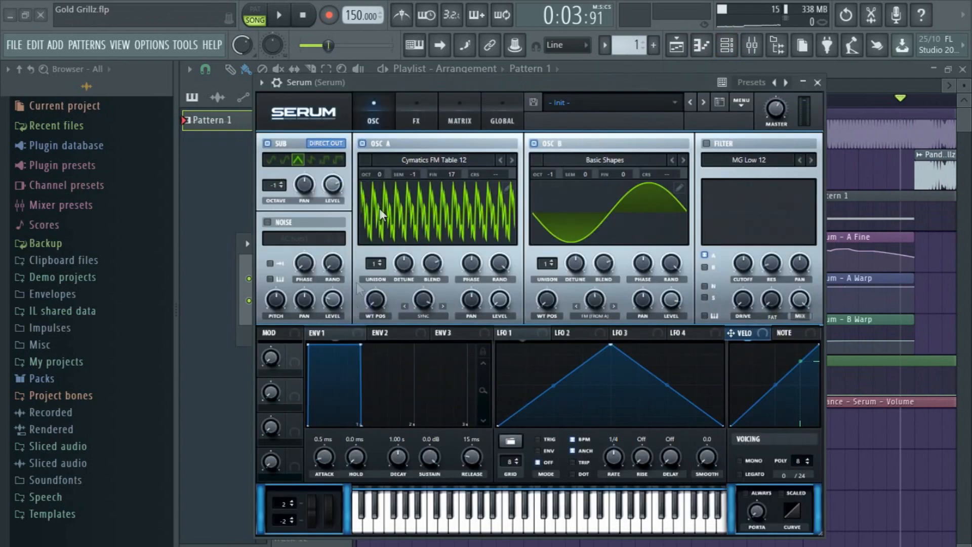
pyautogui.moveTo(435, 87); pyautogui.dragTo(697, 75)
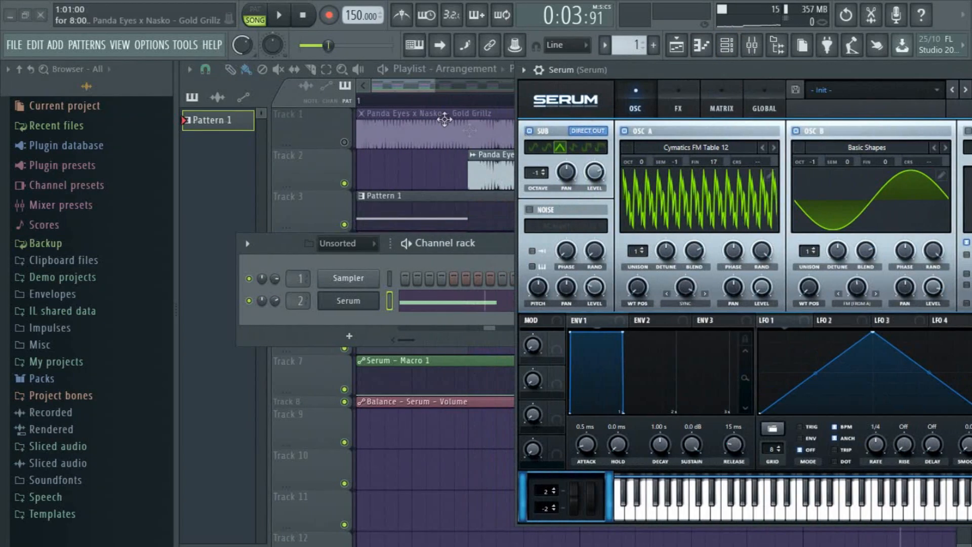
pyautogui.click(424, 90)
pyautogui.scroll(1, 709, 167)
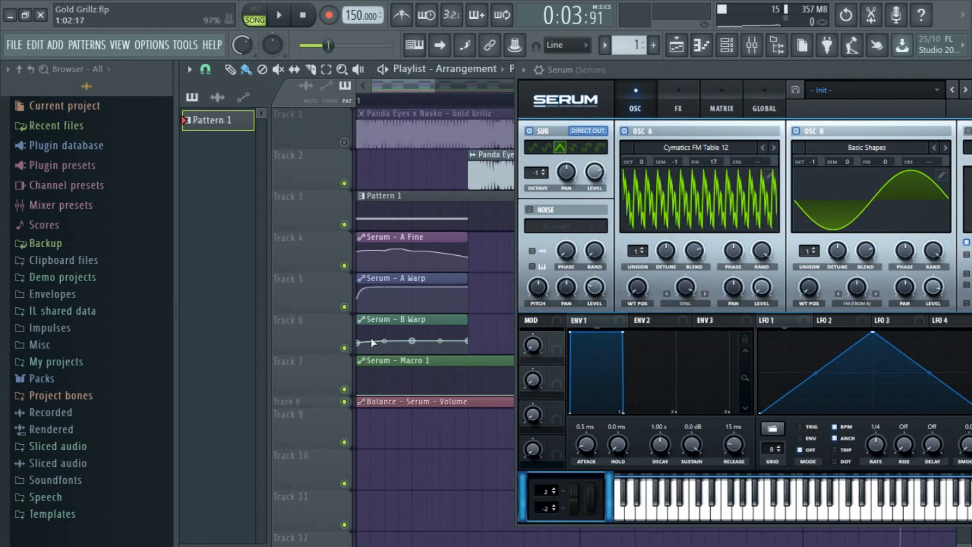
# Solo the Serum - A Fine automation track, unmute the Pattern 1 and B Warp tracks, and play the first note
pyautogui.rightClick(345, 266)
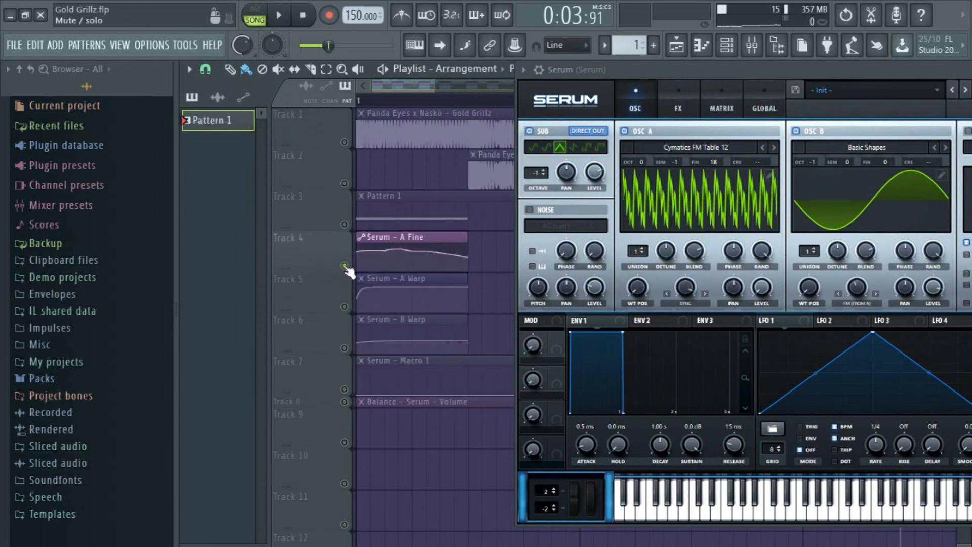
pyautogui.click(345, 225)
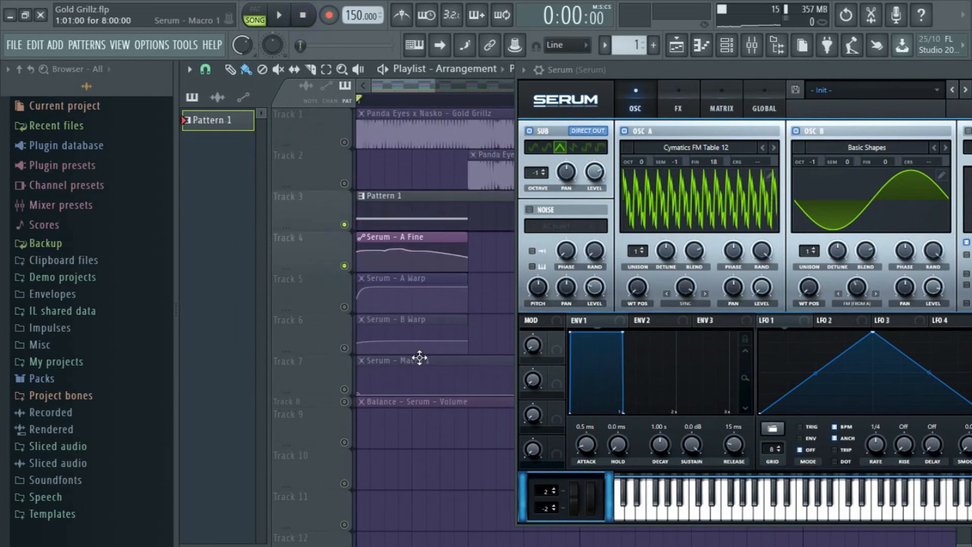
pyautogui.click(344, 347)
pyautogui.click(279, 15)
pyautogui.click(279, 20)
# Unmute the Serum - A Warp track, mute the A Fine track, and replay the first note several times
pyautogui.click(344, 307)
pyautogui.click(345, 266)
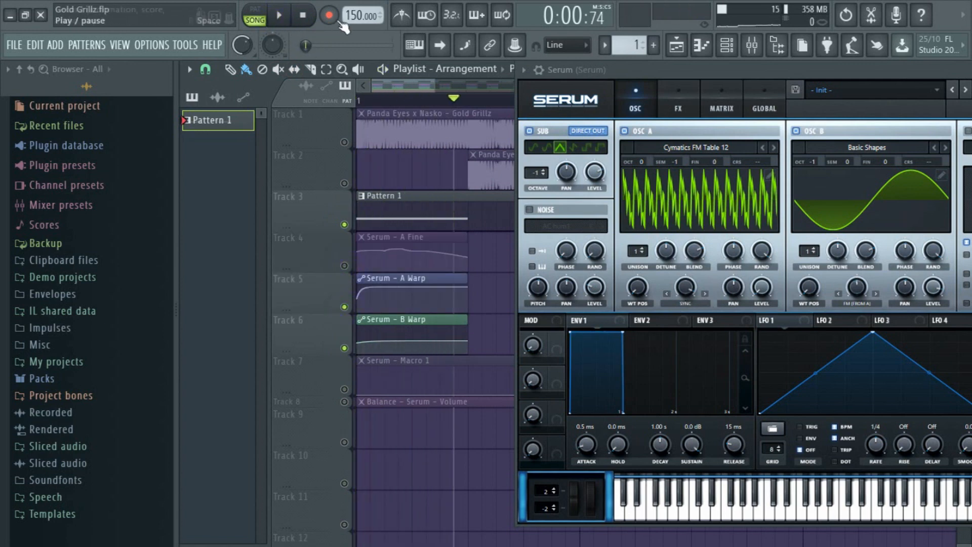
pyautogui.click(302, 15)
pyautogui.click(279, 22)
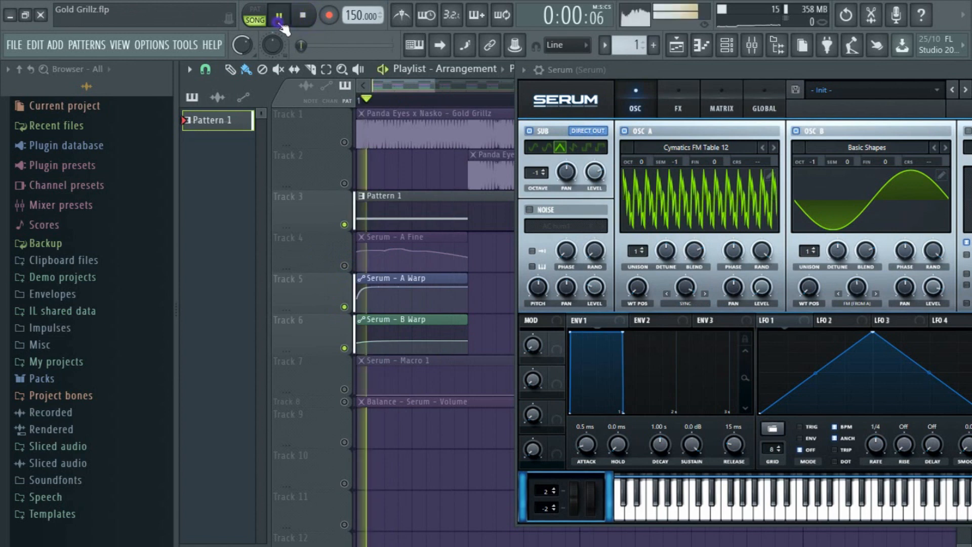
pyautogui.click(292, 23)
pyautogui.click(299, 22)
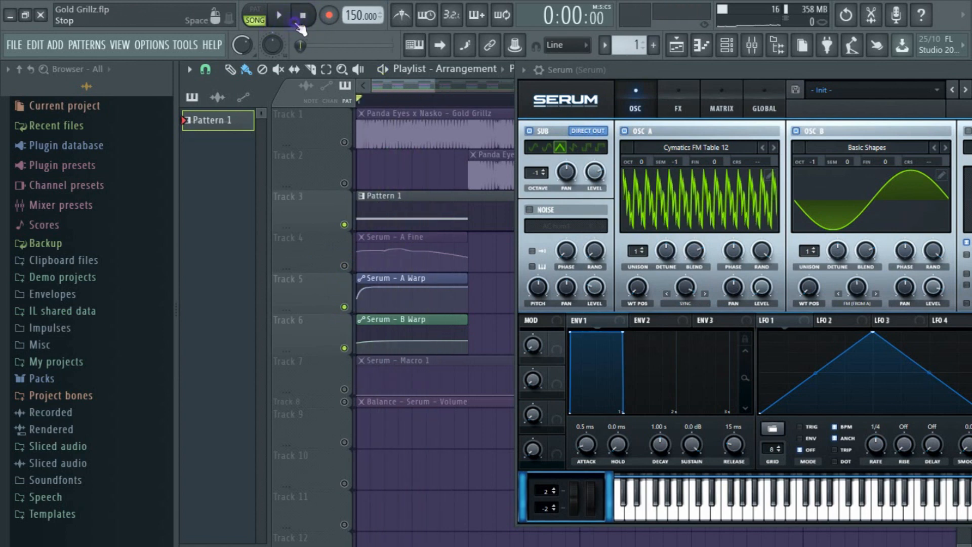
pyautogui.click(285, 21)
pyautogui.click(299, 20)
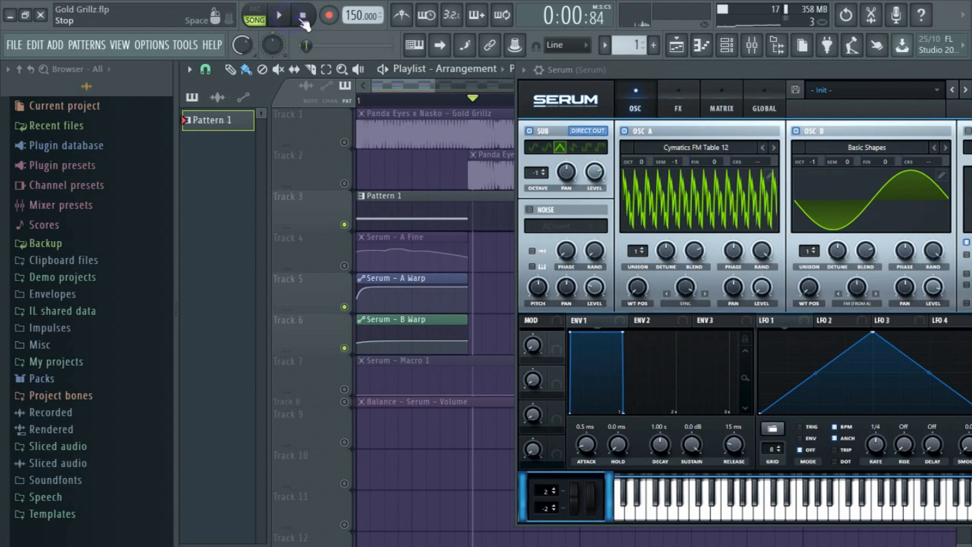
# Solo the Serum - B Warp track, unmute the Pattern 1 and Balance - Serum - Volume tracks, and play them
pyautogui.keyDown('ctrl'); pyautogui.click(344, 348); pyautogui.keyUp('ctrl')
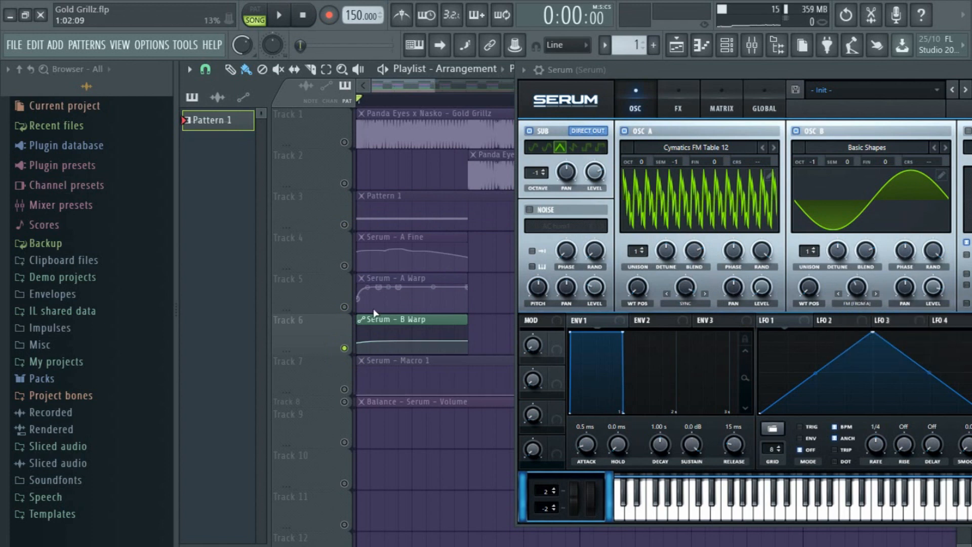
pyautogui.click(345, 225)
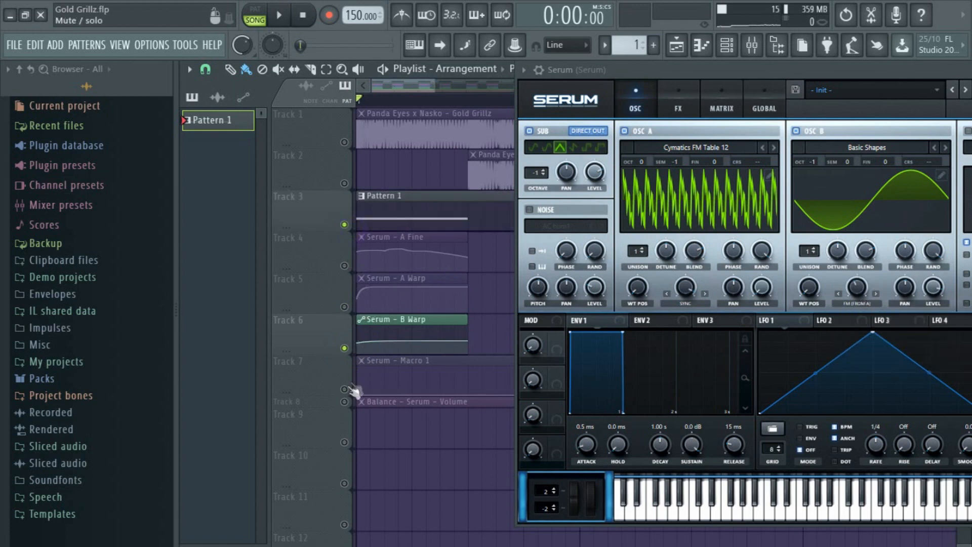
pyautogui.click(345, 401)
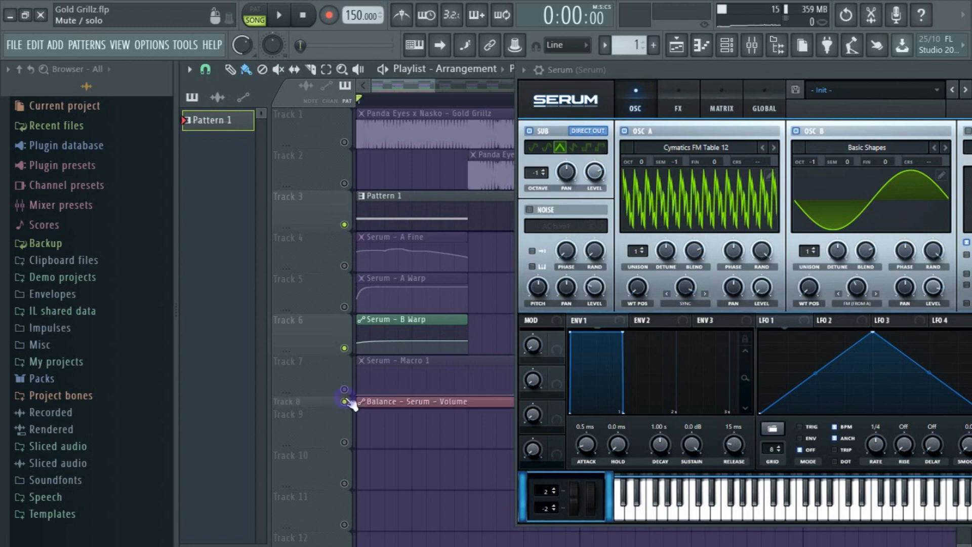
pyautogui.click(283, 15)
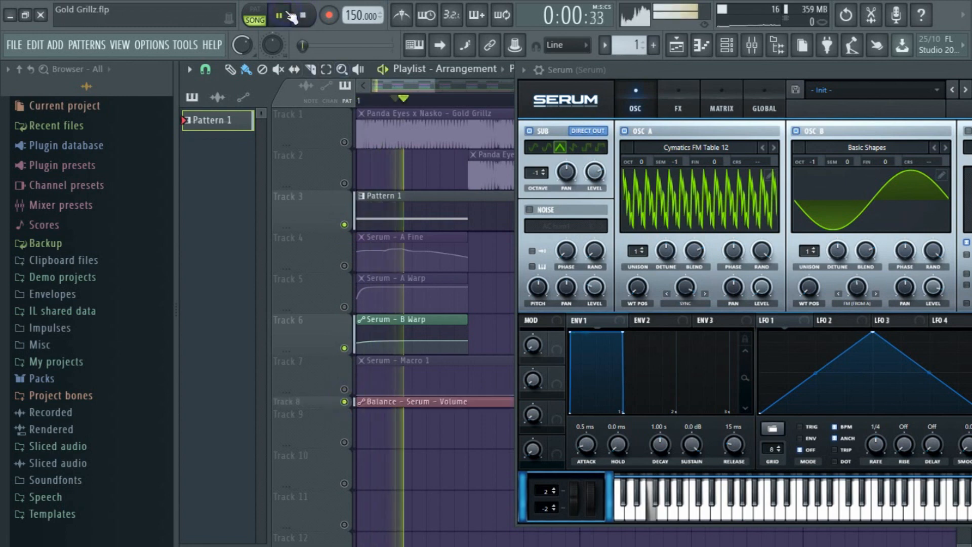
# Reactivate all playlist tracks after soloing and play the arrangement from the start
pyautogui.keyDown('ctrl'); pyautogui.click(344, 265); pyautogui.keyUp('ctrl')
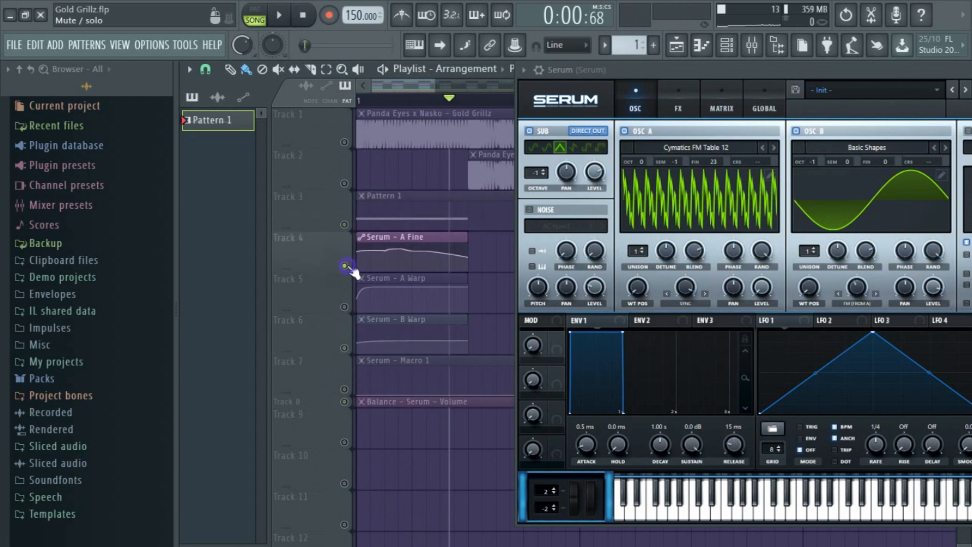
pyautogui.keyDown('ctrl'); pyautogui.click(346, 268); pyautogui.keyUp('ctrl')
pyautogui.click(304, 16)
pyautogui.click(281, 15)
pyautogui.click(280, 15)
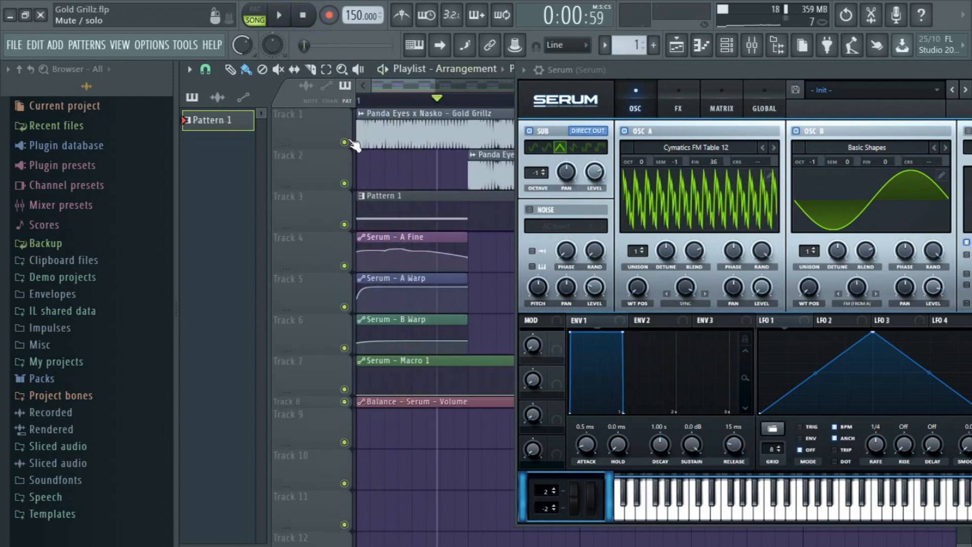
# Mute the original song on Track 1 and replay the opening note with every automation active
pyautogui.click(344, 143)
pyautogui.click(303, 15)
pyautogui.click(281, 14)
pyautogui.click(280, 14)
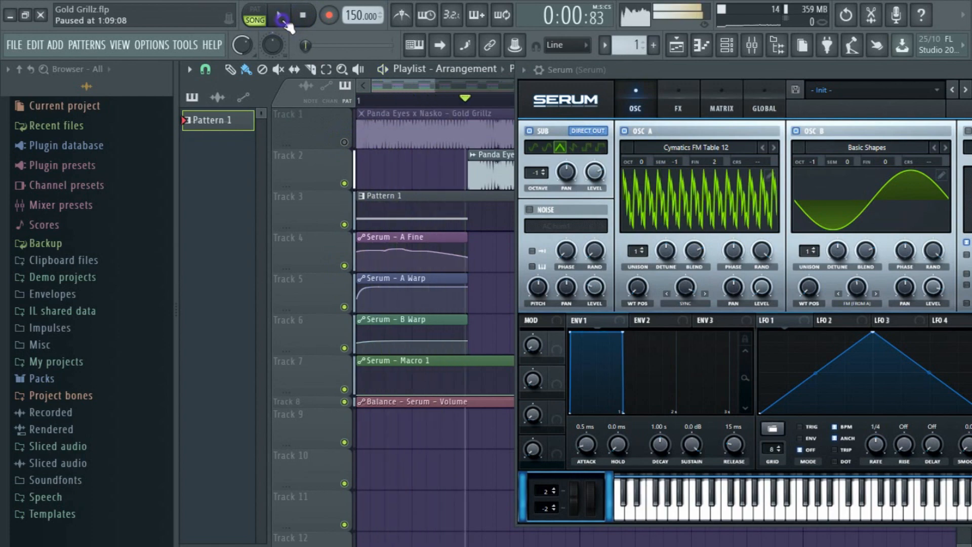
# Solo the original song on Track 1 and listen to it from bar 5 and from the beginning
pyautogui.moveTo(434, 86); pyautogui.dragTo(698, 134)
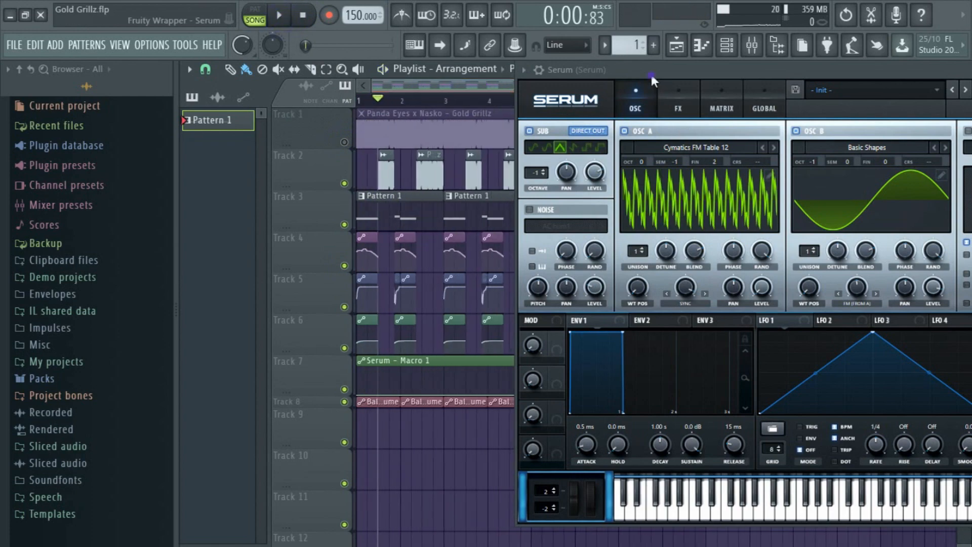
pyautogui.moveTo(650, 76); pyautogui.dragTo(718, 309)
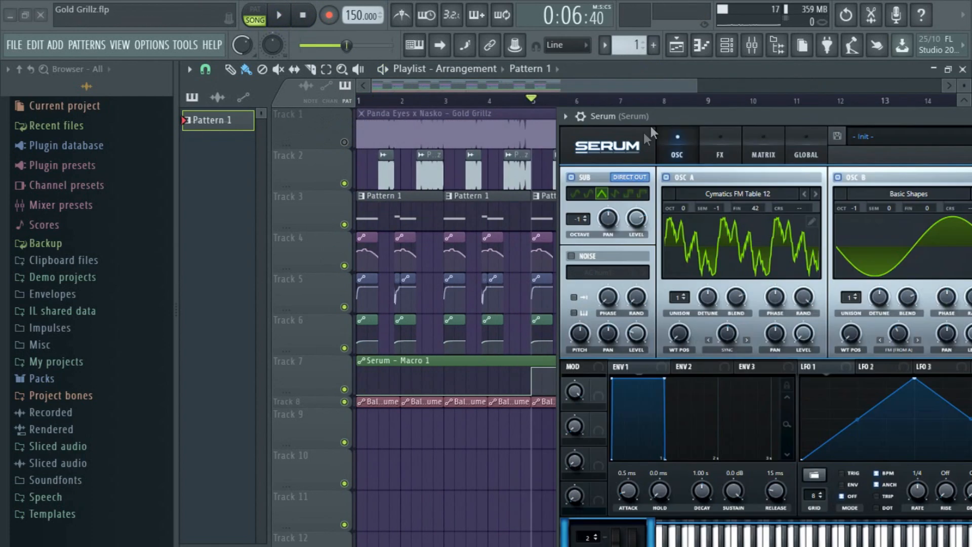
pyautogui.moveTo(661, 121); pyautogui.dragTo(817, 249)
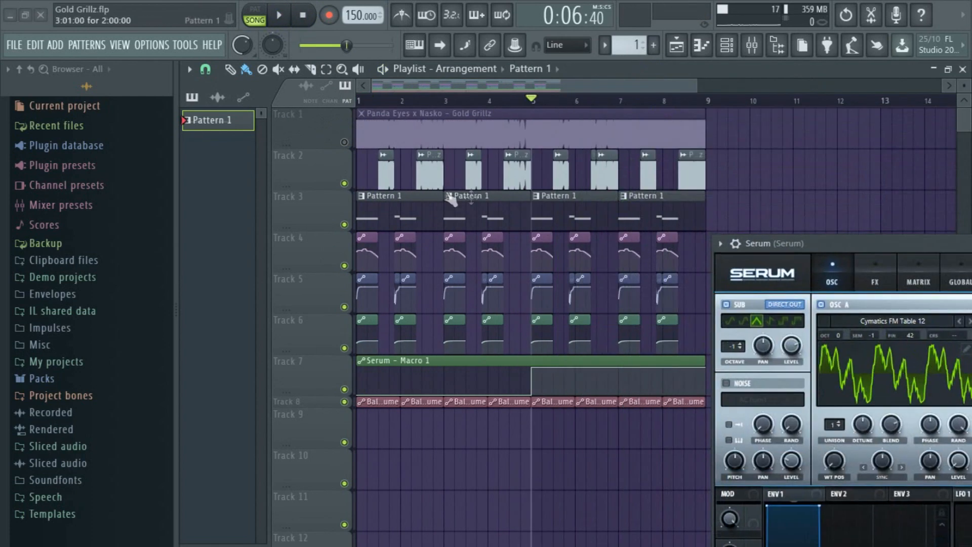
pyautogui.keyDown('ctrl'); pyautogui.click(345, 142); pyautogui.keyUp('ctrl')
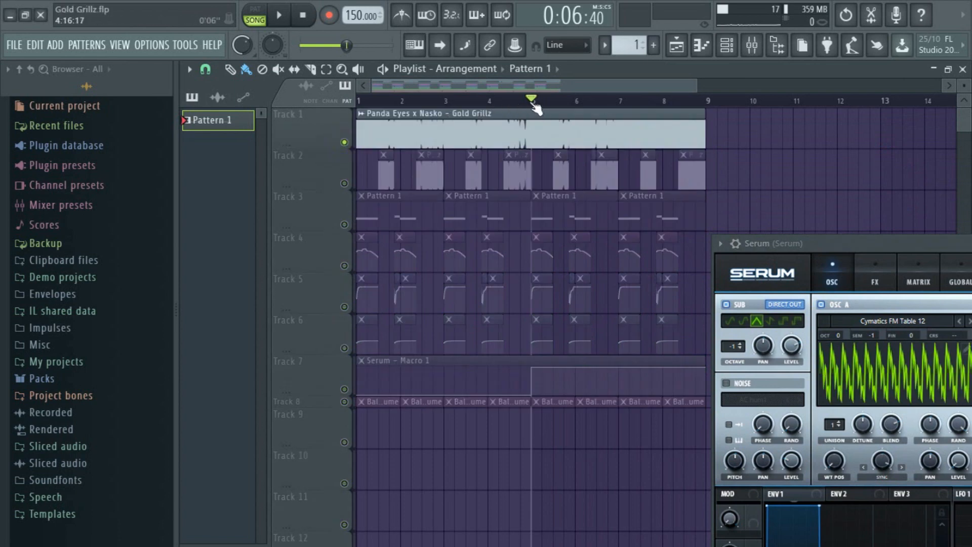
pyautogui.click(280, 20)
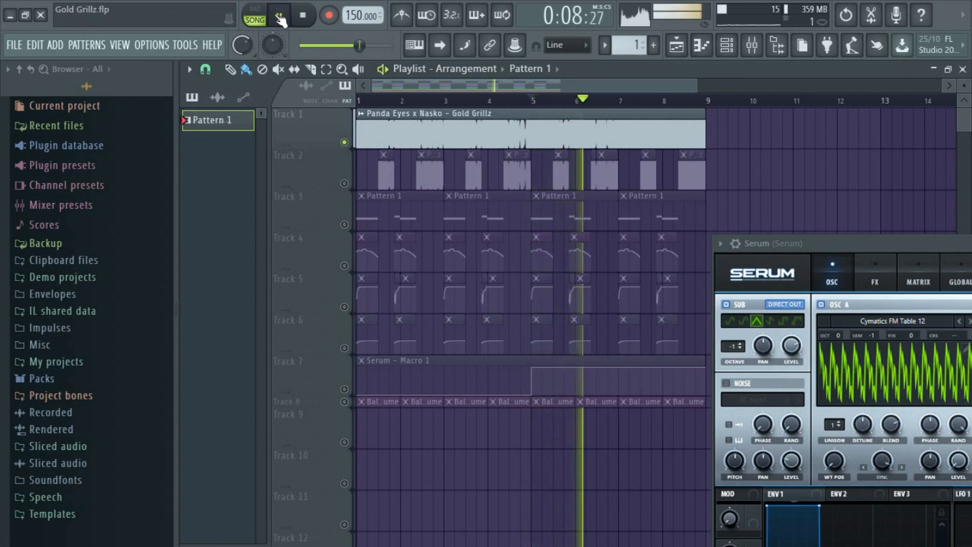
pyautogui.click(363, 101)
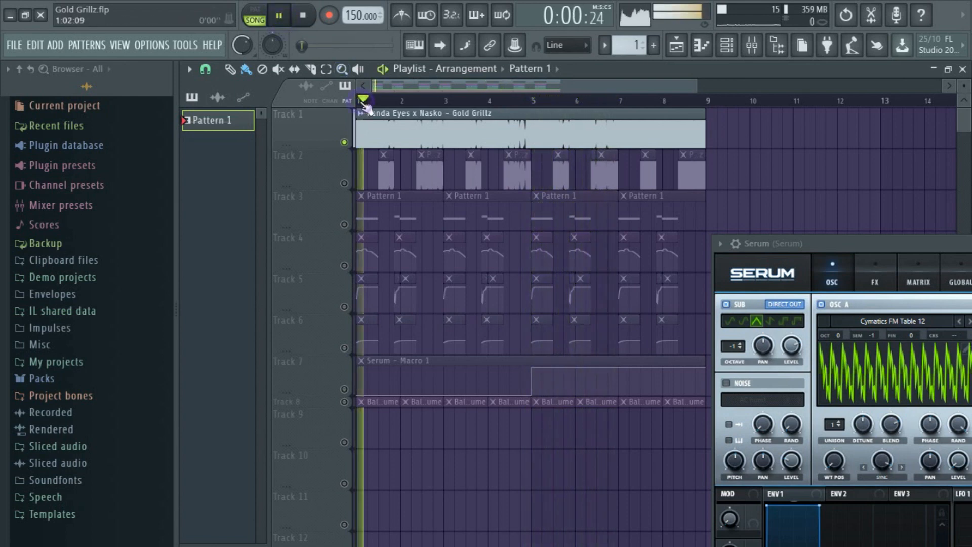
pyautogui.press('space')
# Solo the Serum - Macro 1 track and assign Macro 1 to oscillator A's octave with a modulation amount of 10
pyautogui.moveTo(843, 243); pyautogui.dragTo(663, 166)
pyautogui.moveTo(579, 132); pyautogui.dragTo(570, 114)
pyautogui.click(360, 385)
pyautogui.moveTo(442, 386); pyautogui.dragTo(448, 388)
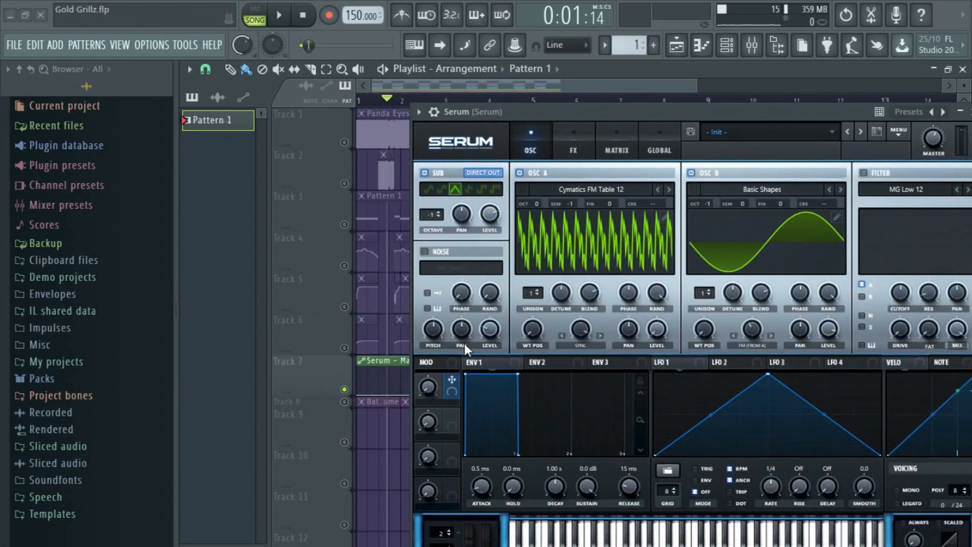
pyautogui.scroll(1, 538, 203)
pyautogui.moveTo(449, 389); pyautogui.dragTo(529, 231)
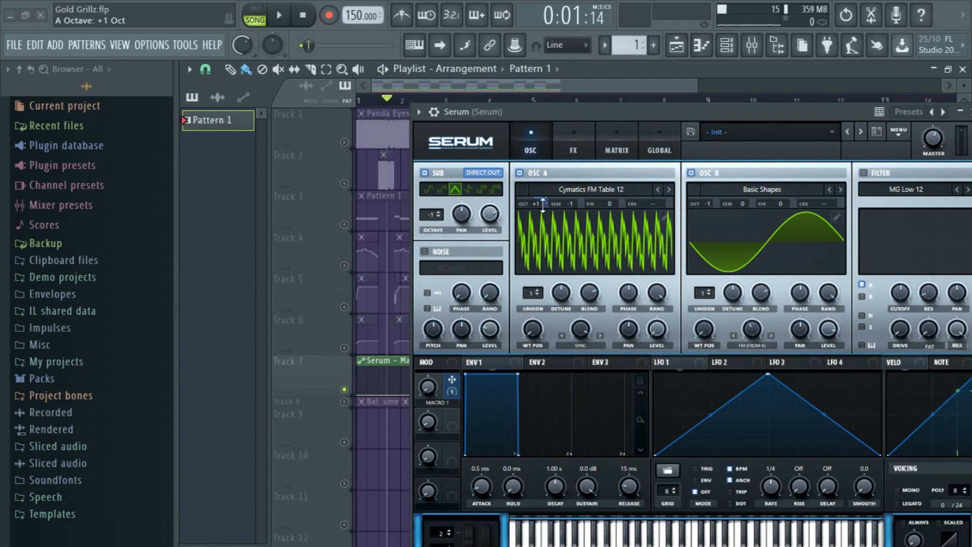
pyautogui.moveTo(538, 204); pyautogui.dragTo(542, 220)
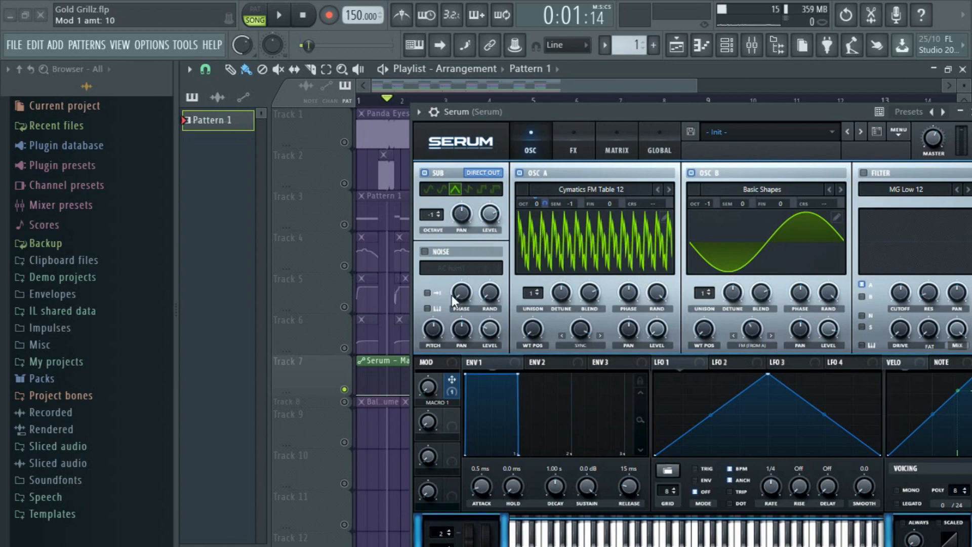
pyautogui.moveTo(537, 110); pyautogui.dragTo(766, 143)
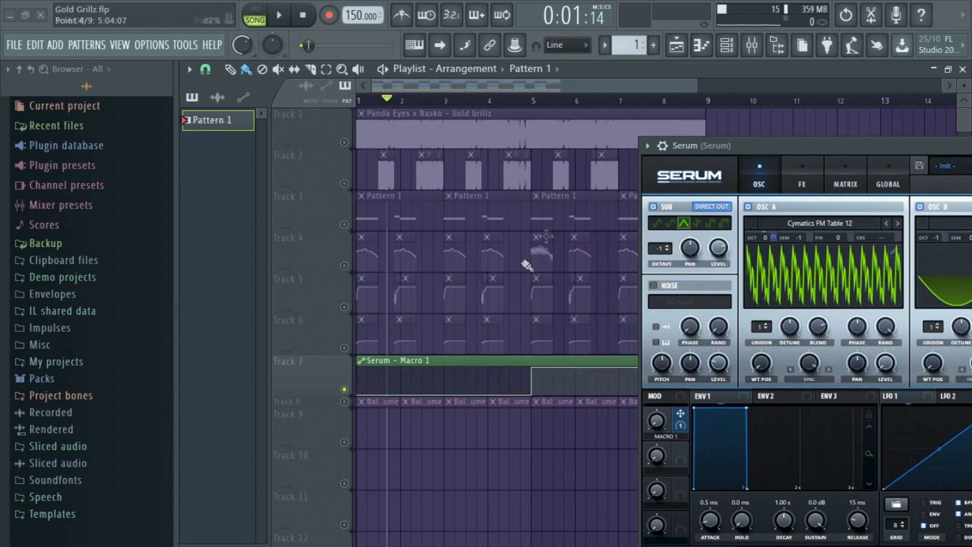
# Reactivate all playlist tracks after soloing, keeping only the original song on Track 1 muted
pyautogui.rightClick(345, 227)
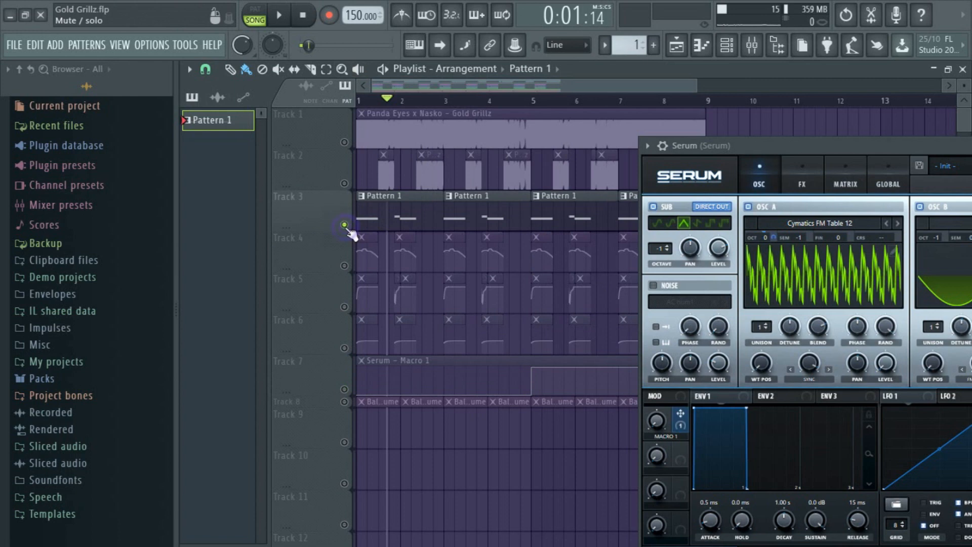
pyautogui.rightClick(346, 226)
pyautogui.click(345, 141)
# Play the recreated bass arrangement through bar 8, moving the Serum window off the playlist clips
pyautogui.click(274, 22)
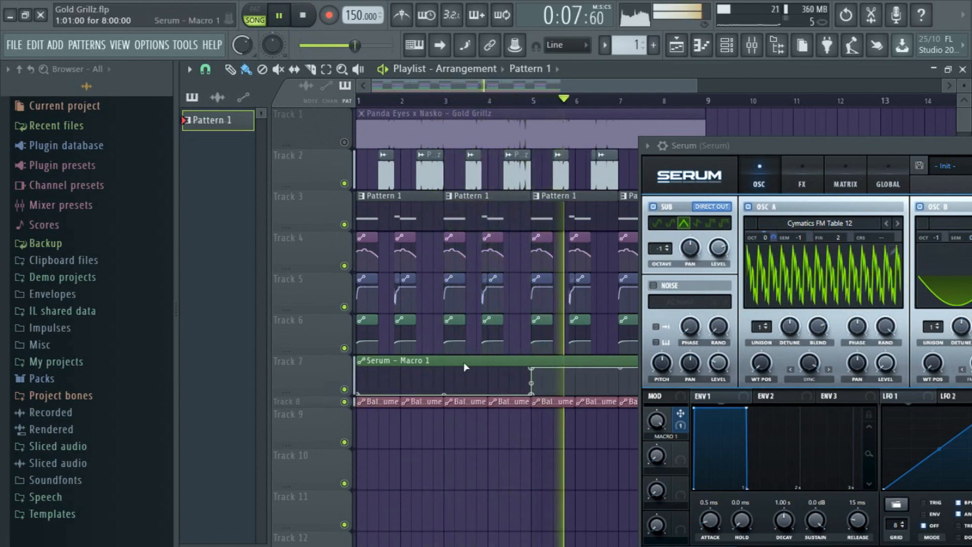
pyautogui.moveTo(688, 149); pyautogui.dragTo(789, 144)
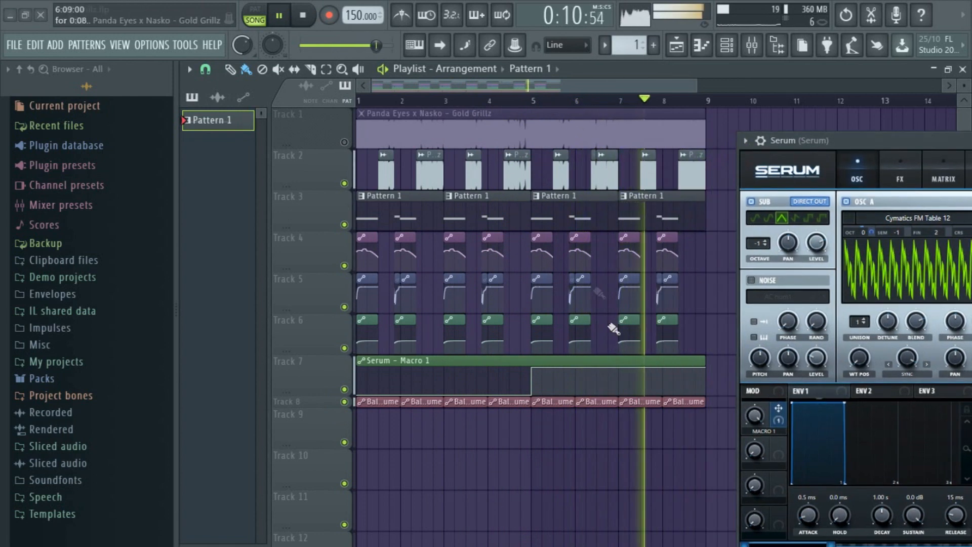
pyautogui.click(279, 16)
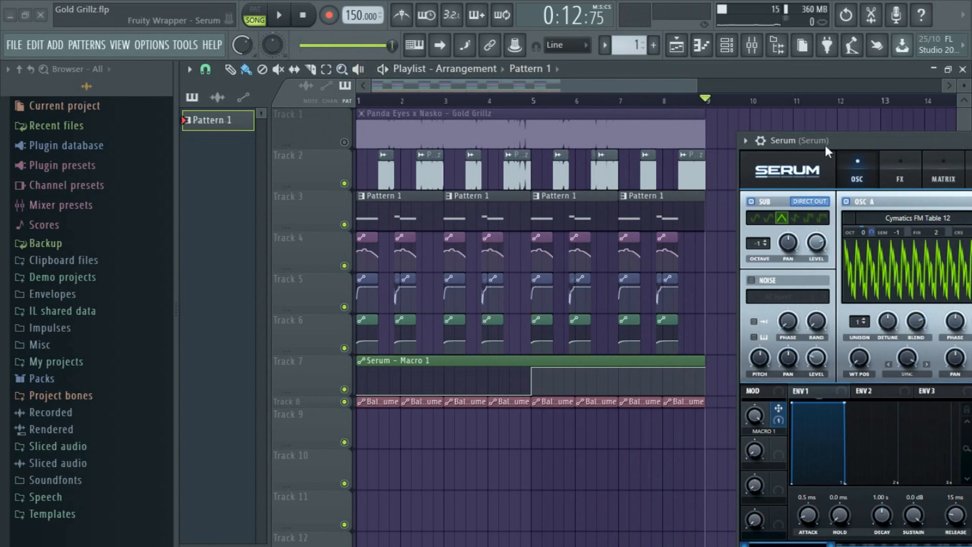
# Bring the full Serum window into view and check its global settings before returning to the oscillator page
pyautogui.moveTo(828, 142); pyautogui.dragTo(375, 77)
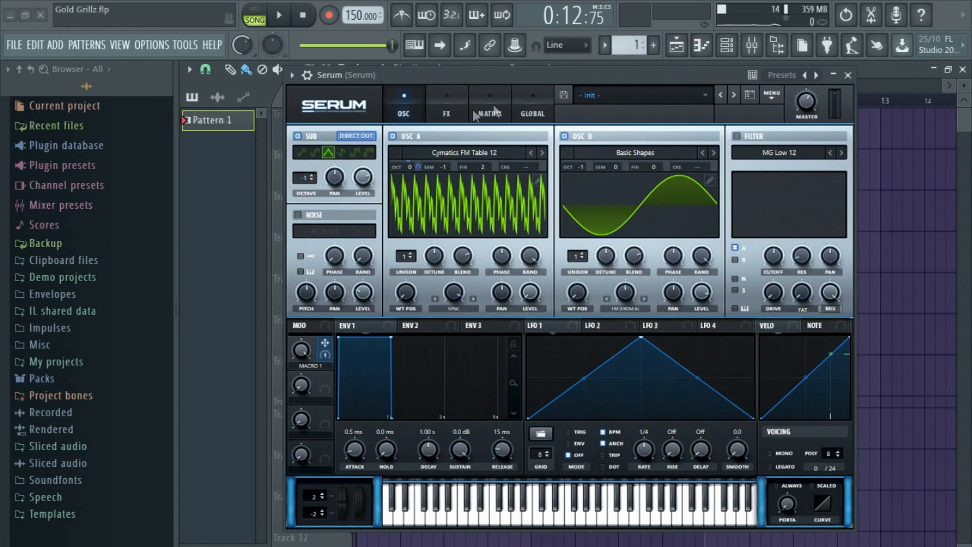
pyautogui.click(533, 105)
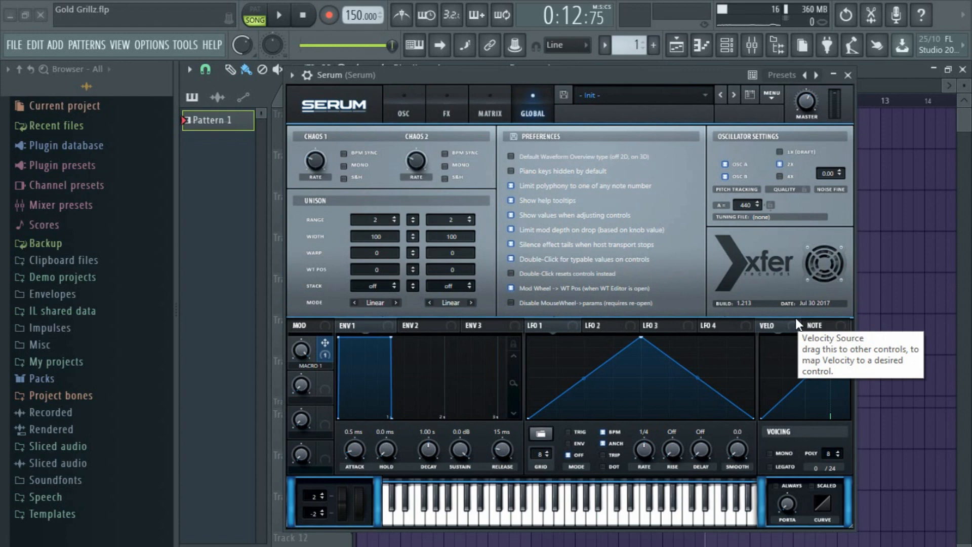
pyautogui.click(404, 109)
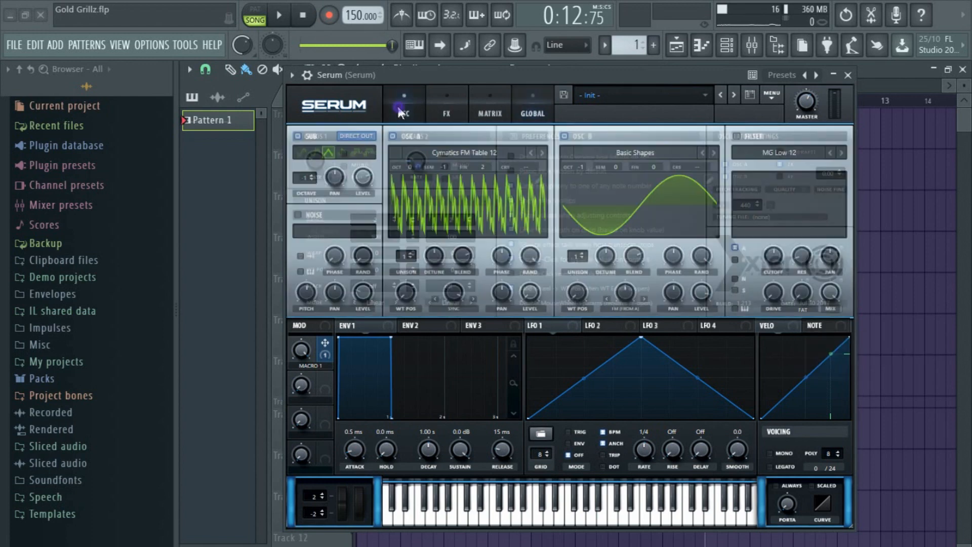